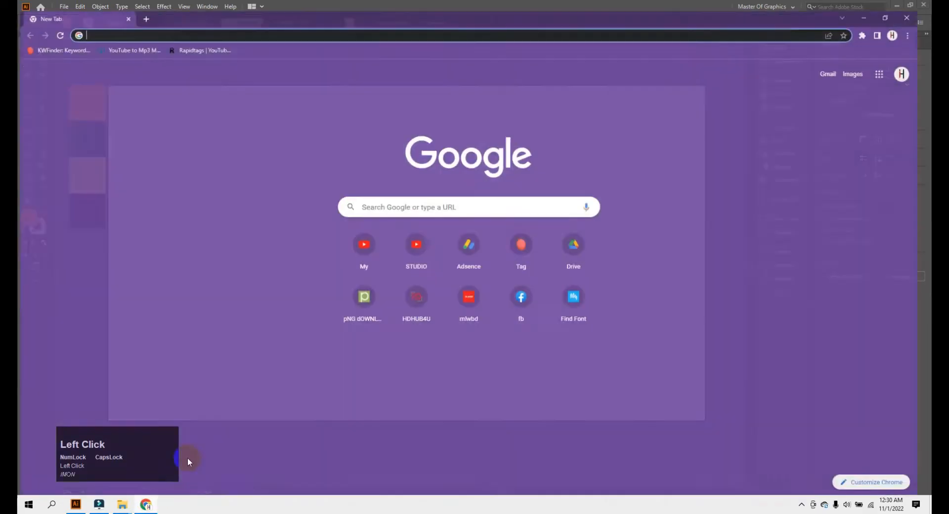
Search Google for "BEER BOTTLE" and show the image results.
click(235, 26)
text(B)
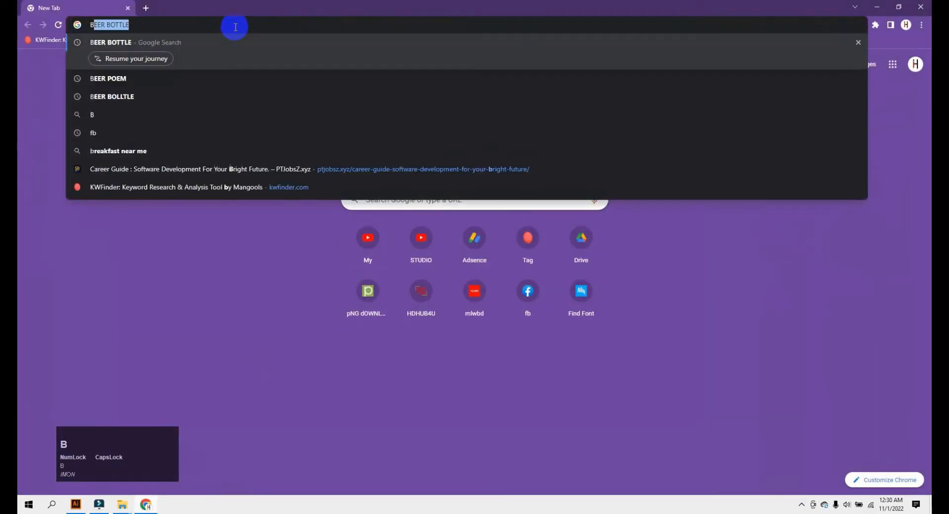
text(EER BOTTLE)
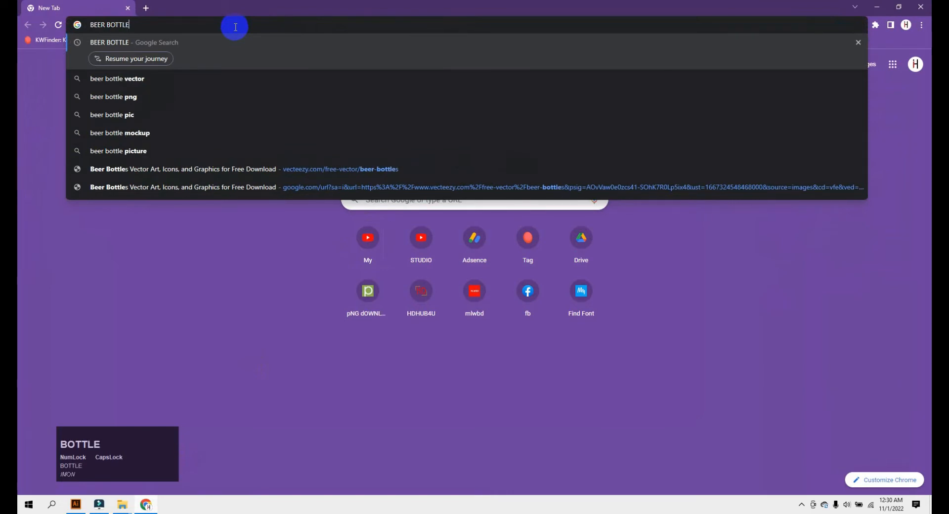
key(Return)
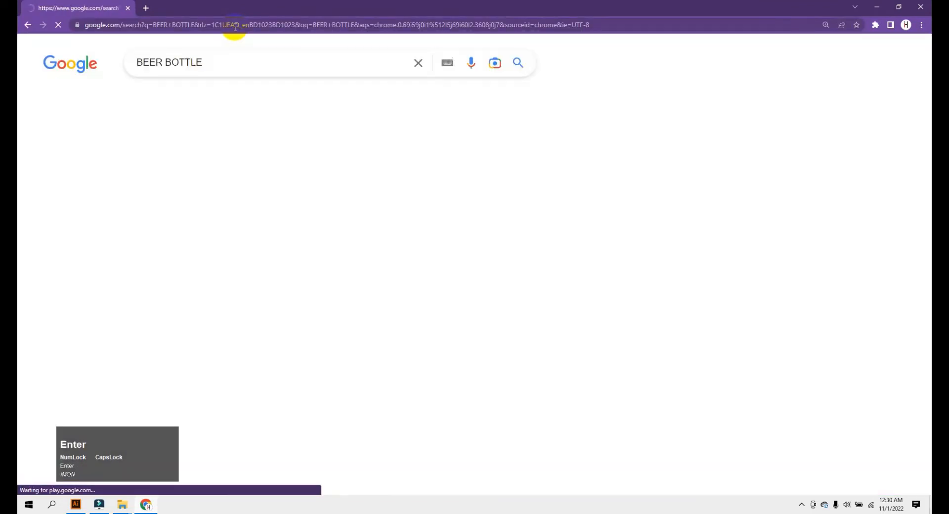
click(218, 101)
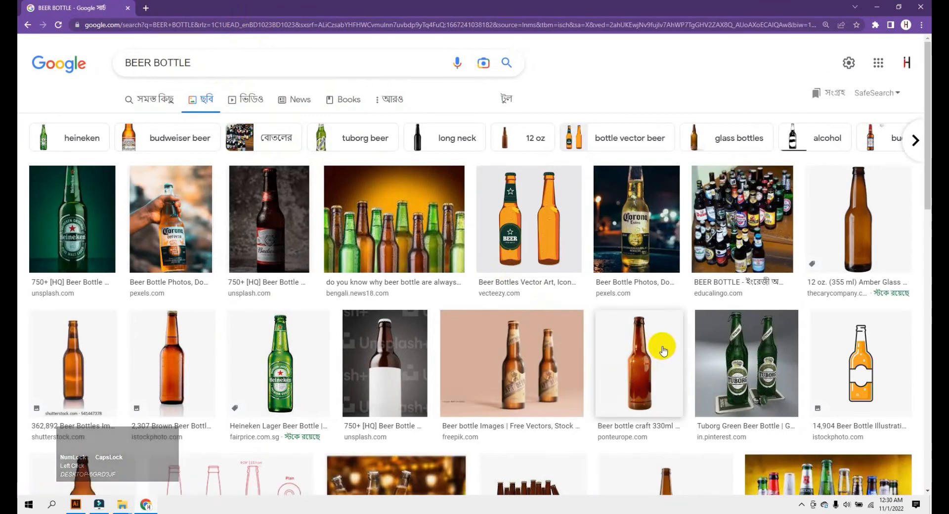
Browse the bottle photos and copy the full preview image of the "Beer Bottle Amber 330ml" result.
scroll(508, 355, down, 3)
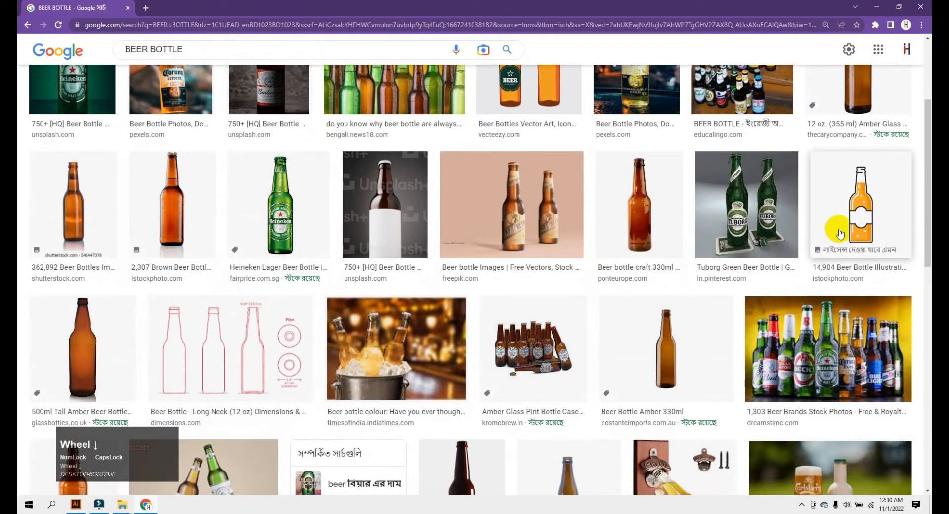
scroll(741, 213, up, 3)
scroll(786, 221, down, 2)
scroll(786, 221, down, 1)
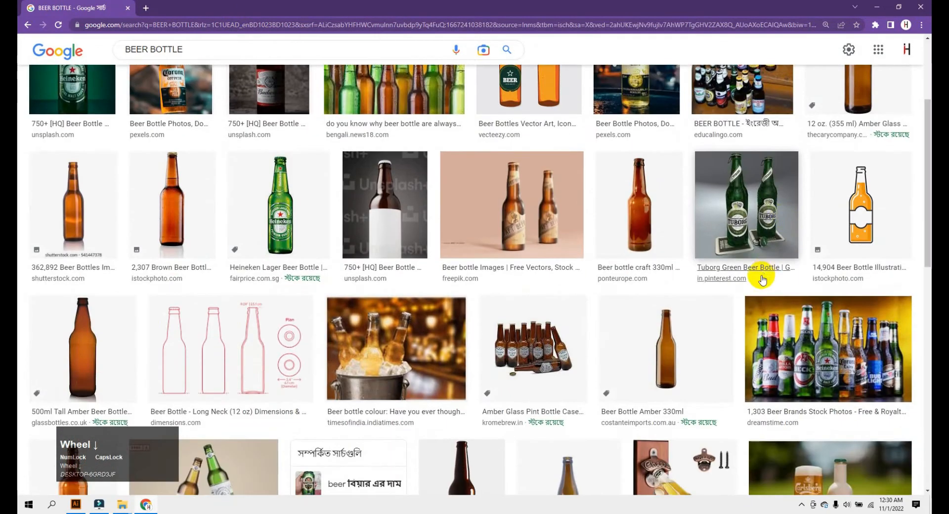
click(697, 334)
right_click(679, 211)
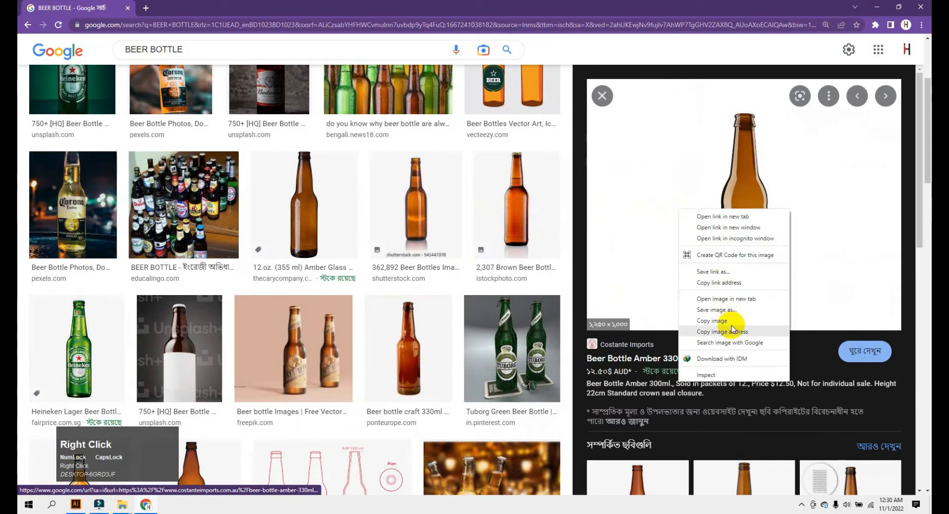
click(713, 322)
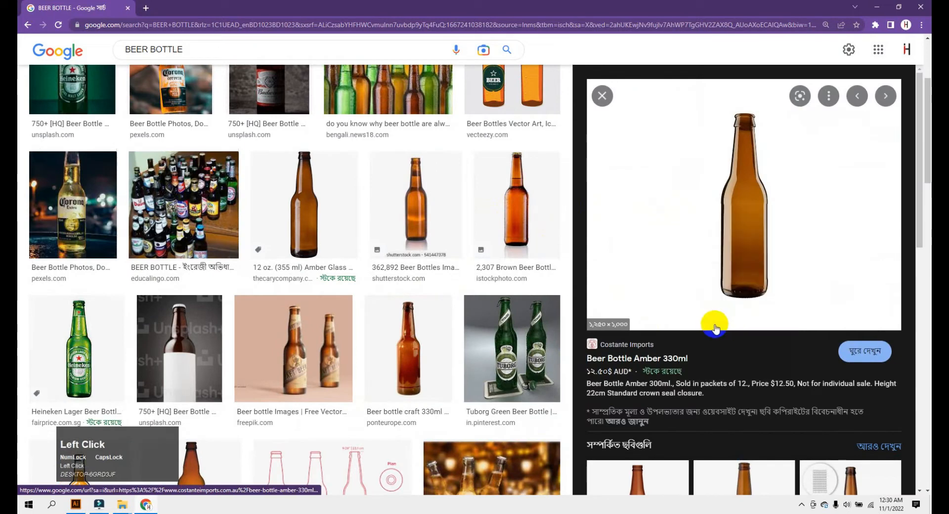
Switch to Illustrator and paste the copied bottle photo onto the blank artboard.
click(75, 504)
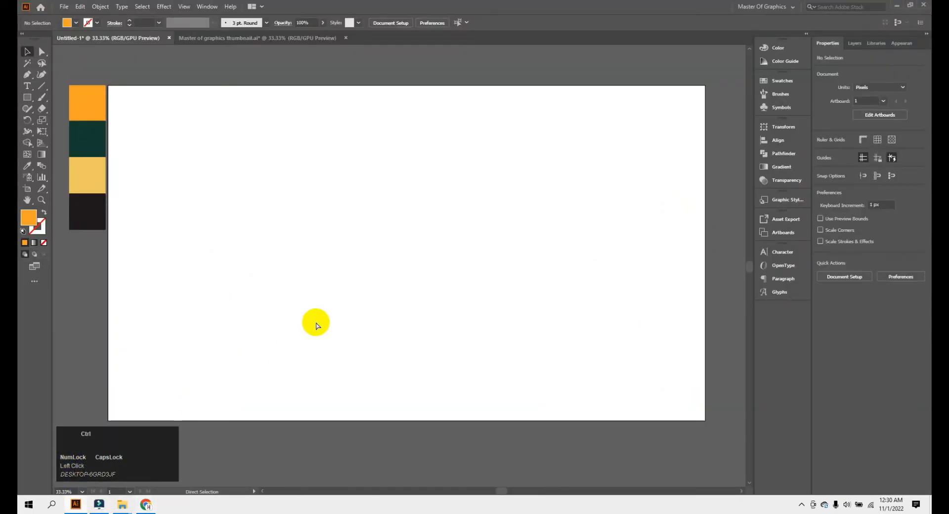
key(ctrl+v)
scroll(276, 272, up, 1)
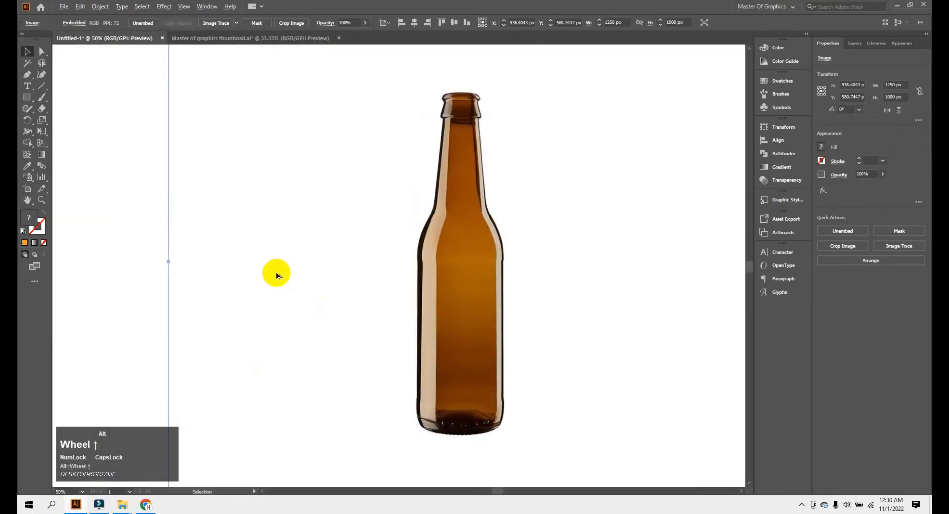
drag(411, 297, 348, 296)
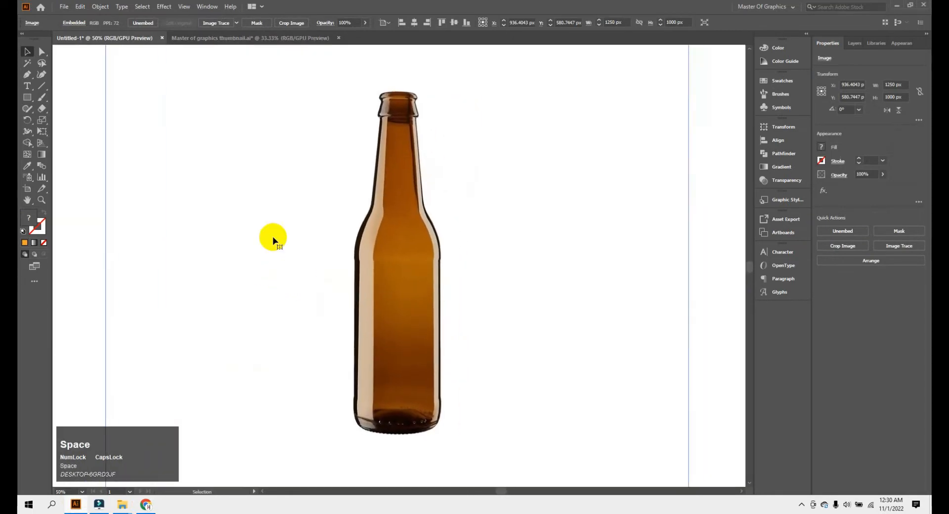
Image-trace the bottle photo with the Sketched Art preset.
click(237, 23)
click(264, 143)
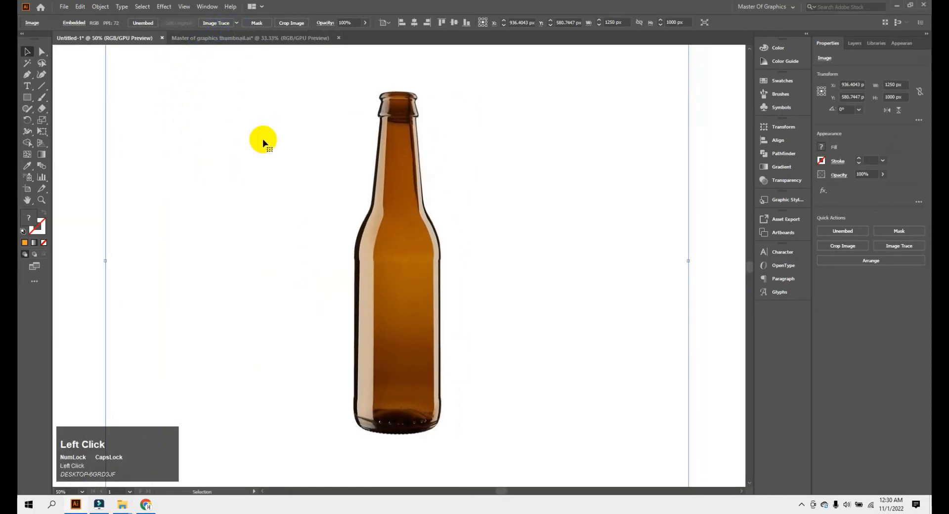
scroll(312, 168, down, 1)
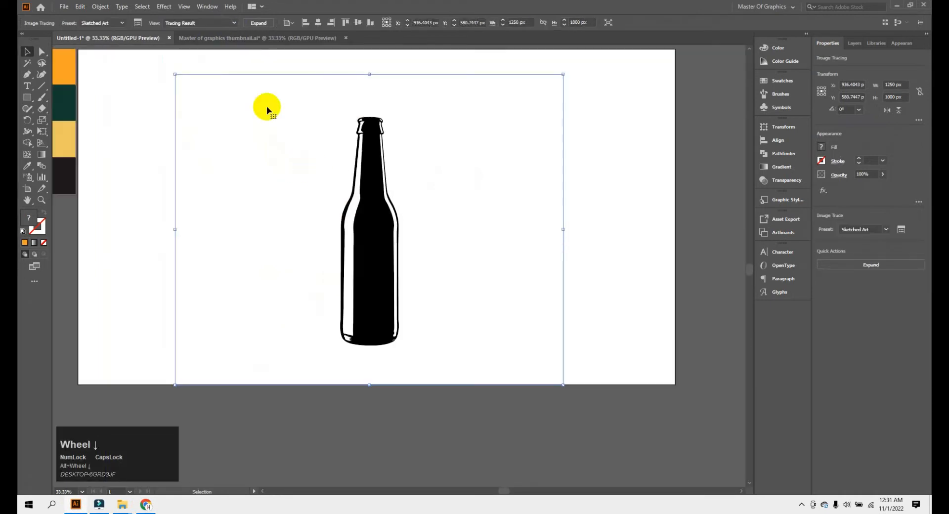
Set the trace threshold to 205, then expand the tracing into a vector silhouette and shift it aside.
click(146, 28)
drag(296, 148, 306, 214)
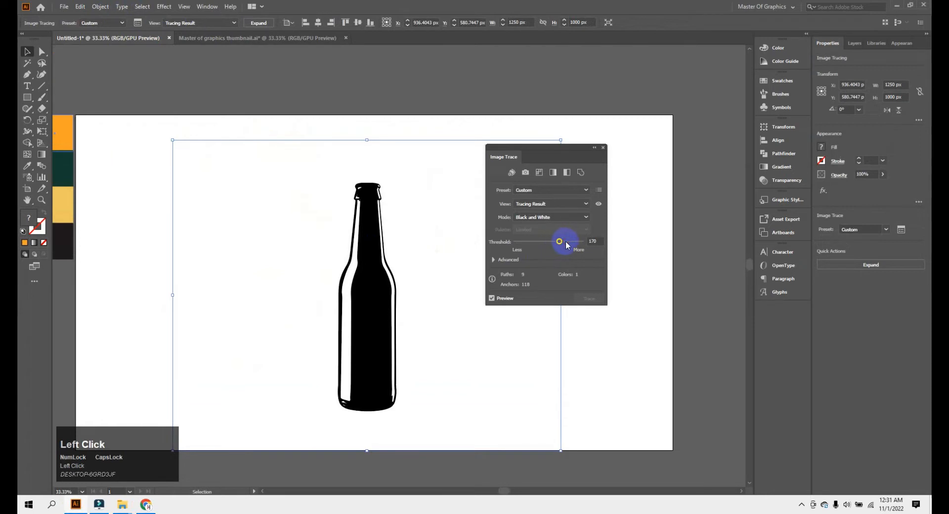
drag(567, 245, 568, 244)
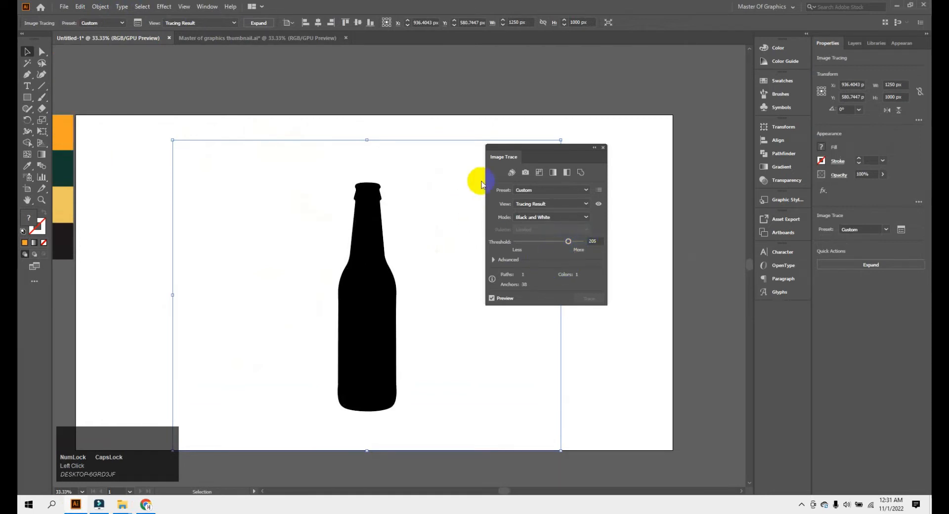
click(603, 147)
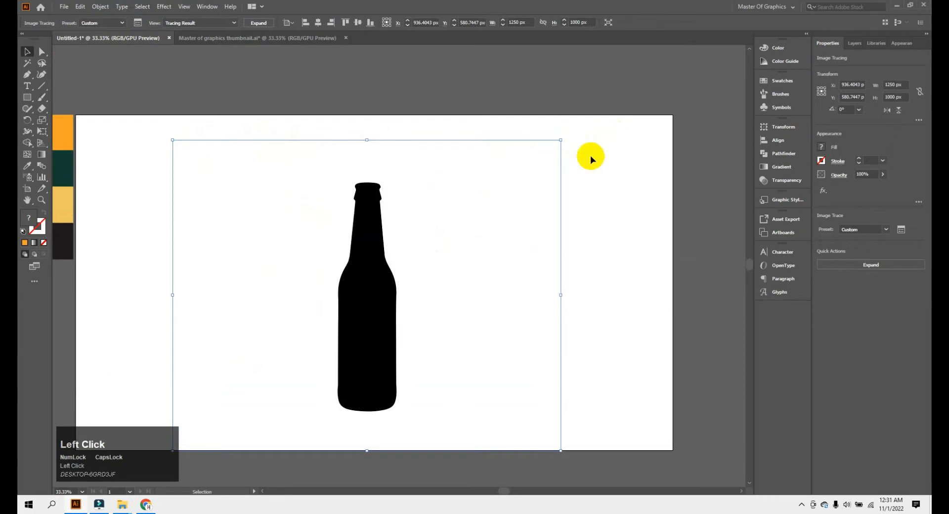
click(258, 24)
mouse_move(376, 247)
mouse_down()
mouse_move(311, 250)
mouse_move(206, 220)
mouse_move(155, 226)
mouse_up()
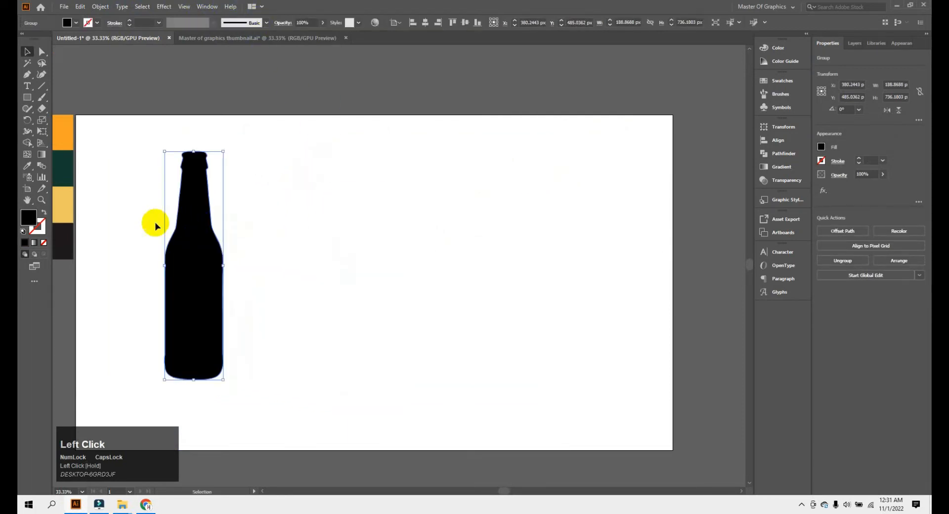
Fill the bottle silhouette with the orange sample colour and move it just left of the artboard's centre.
click(28, 165)
click(63, 132)
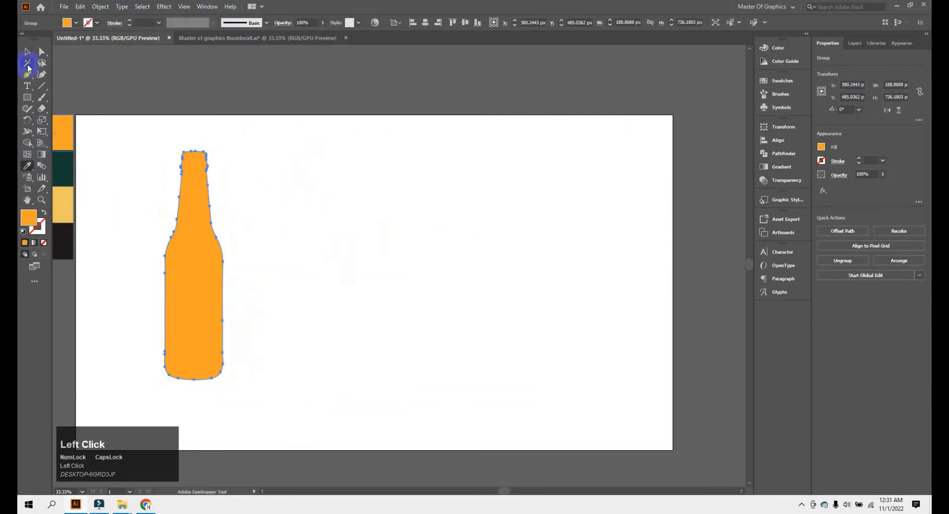
click(27, 51)
drag(194, 222, 319, 233)
click(226, 218)
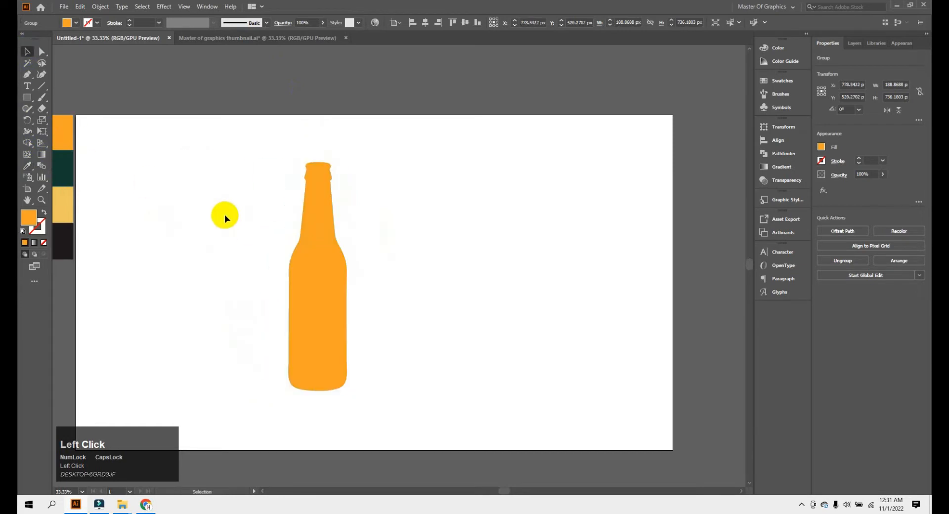
drag(182, 202, 266, 206)
scroll(99, 138, up, 1)
drag(363, 254, 210, 171)
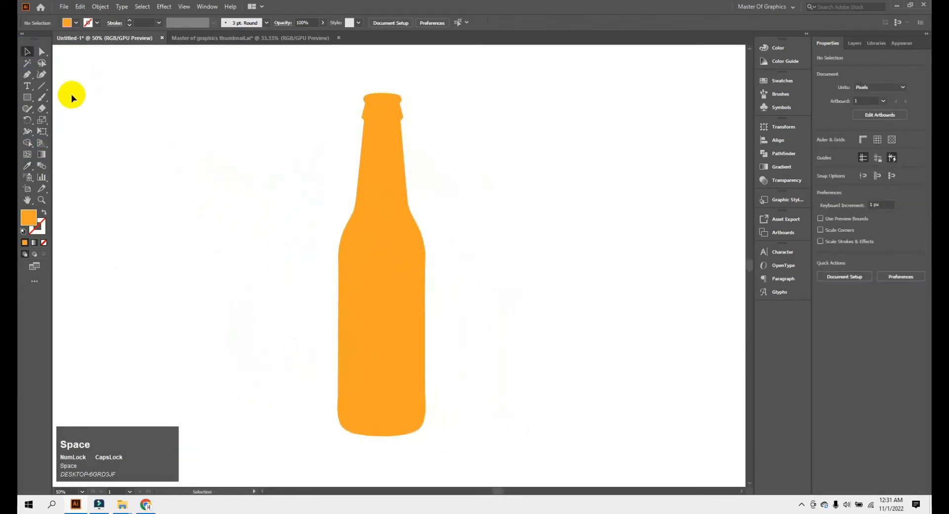
click(28, 75)
click(457, 162)
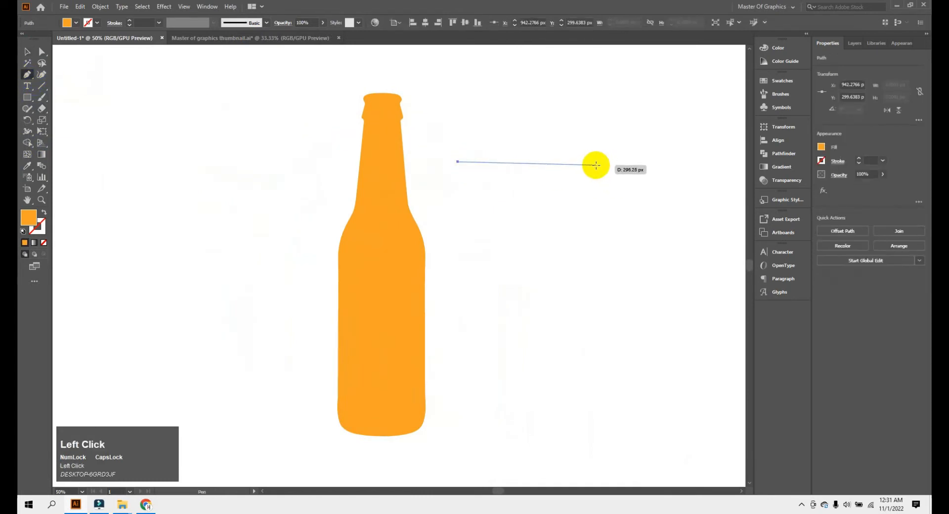
drag(595, 165, 661, 138)
key(ctrl+z)
key(ctrl+z)
Draw a shallow downward-bowed arc about 231 px wide beside the bottle, with no fill and a 6 pt orange stroke.
click(490, 155)
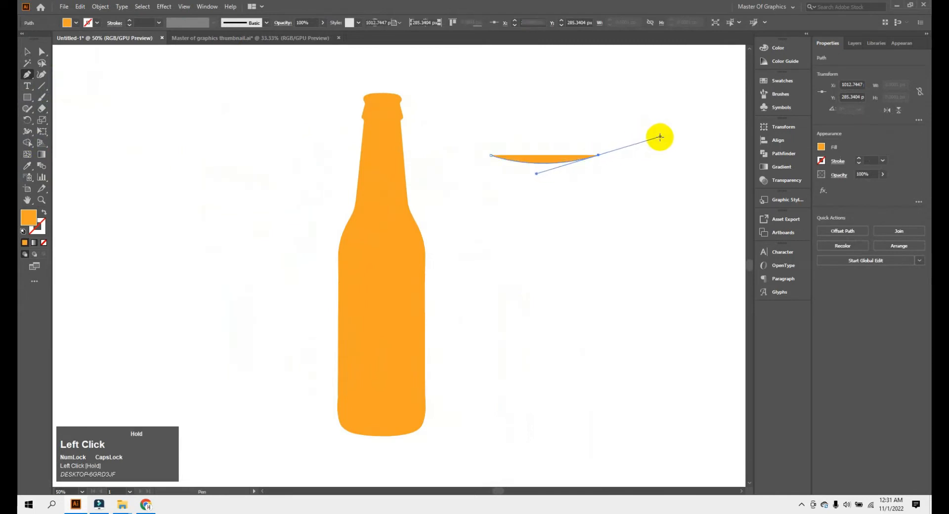
alt+click(599, 157)
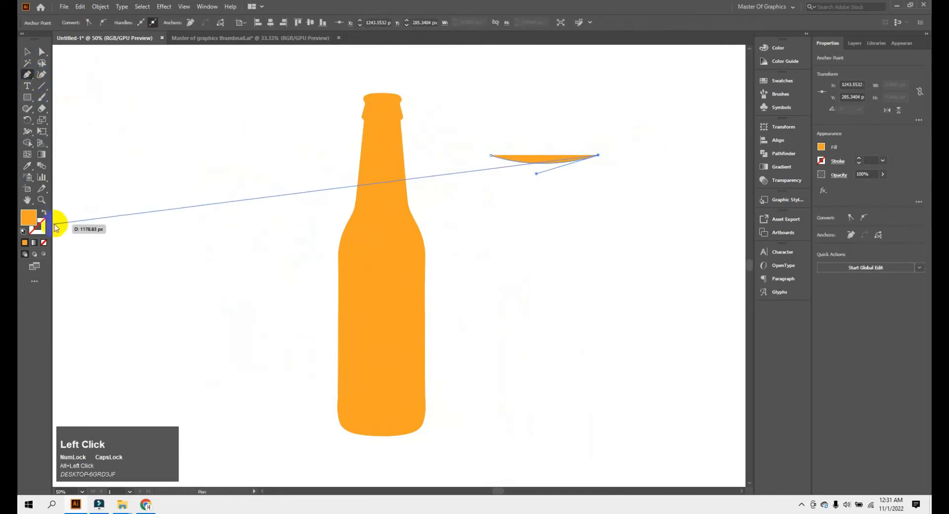
click(44, 215)
click(27, 52)
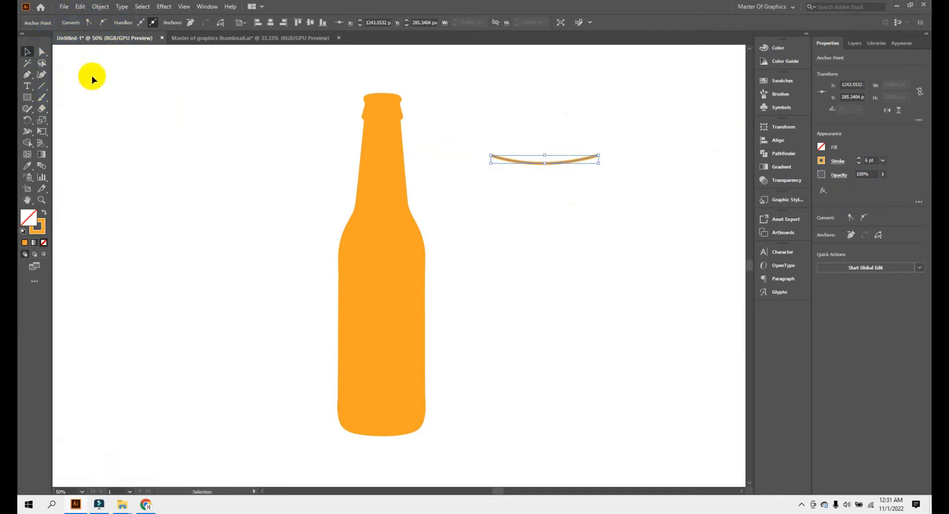
Change the stroke colour of the curved line beside the bottle to black.
click(497, 166)
click(519, 165)
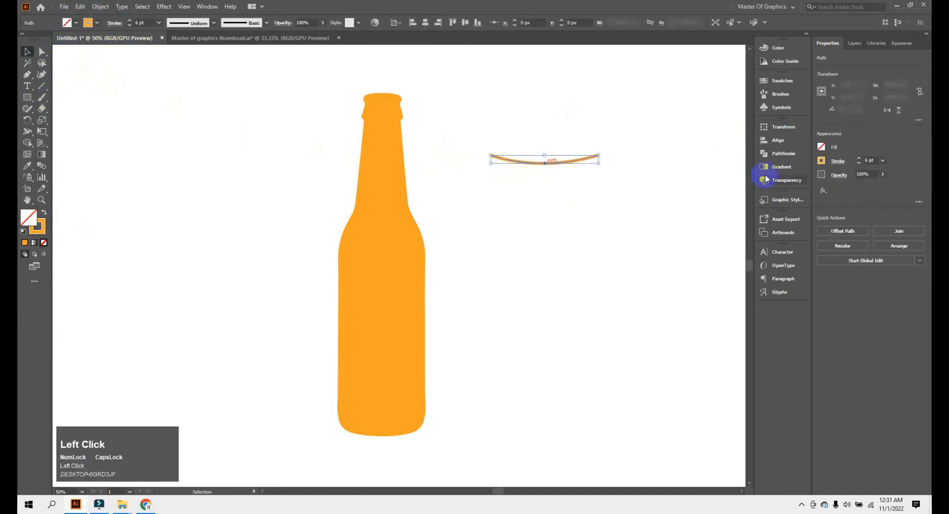
click(822, 161)
click(738, 195)
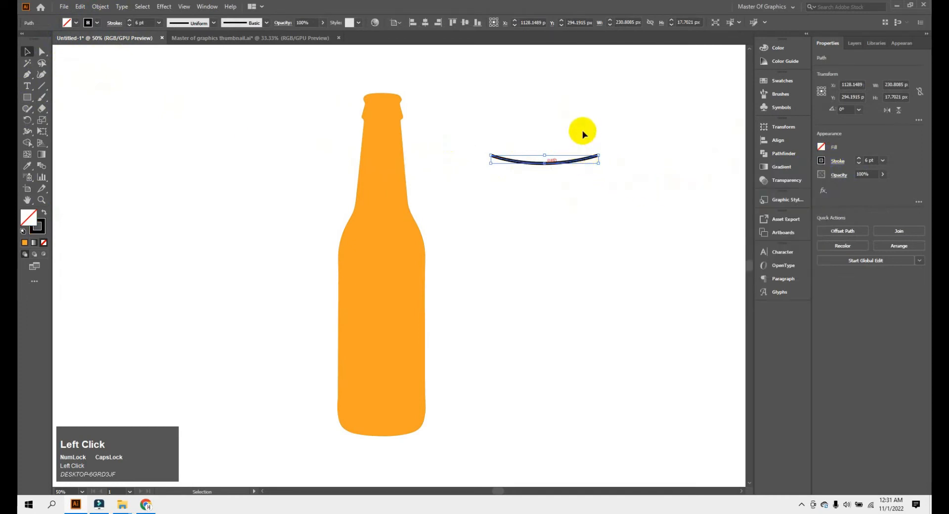
Place copies of the arc across the bottle's base, shoulder (two) and lower neck, plus one rotated 180° just below the lip.
mouse_move(576, 157)
mouse_down()
mouse_move(387, 399)
mouse_move(410, 413)
mouse_move(430, 318)
mouse_move(410, 267)
mouse_up()
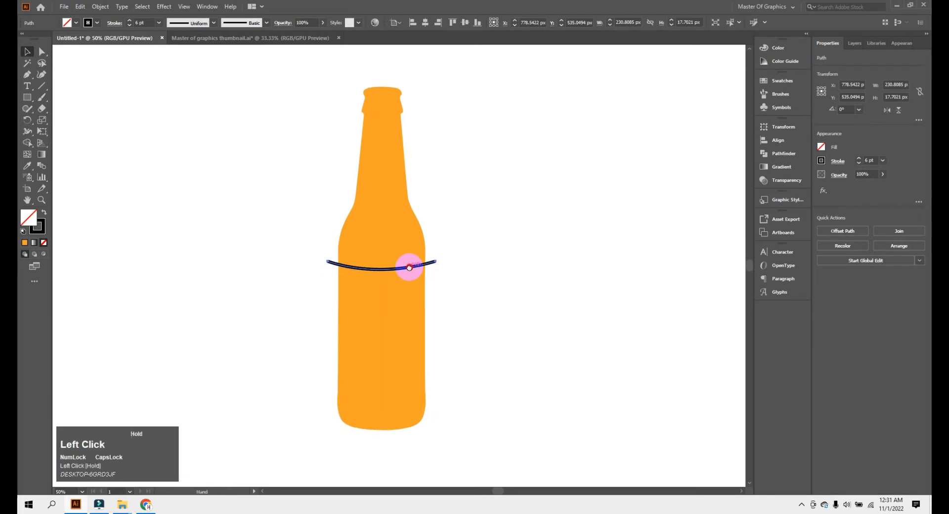
key(ctrl+z)
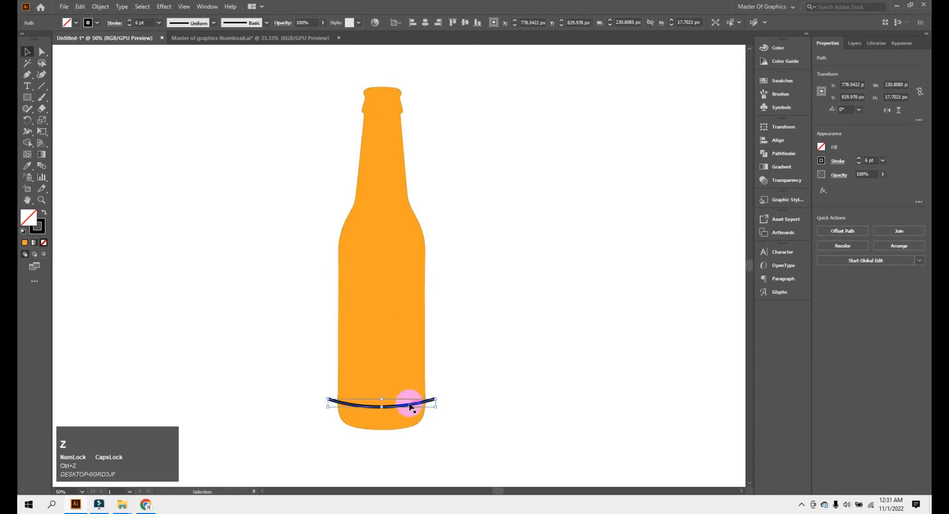
drag(412, 404, 248, 120)
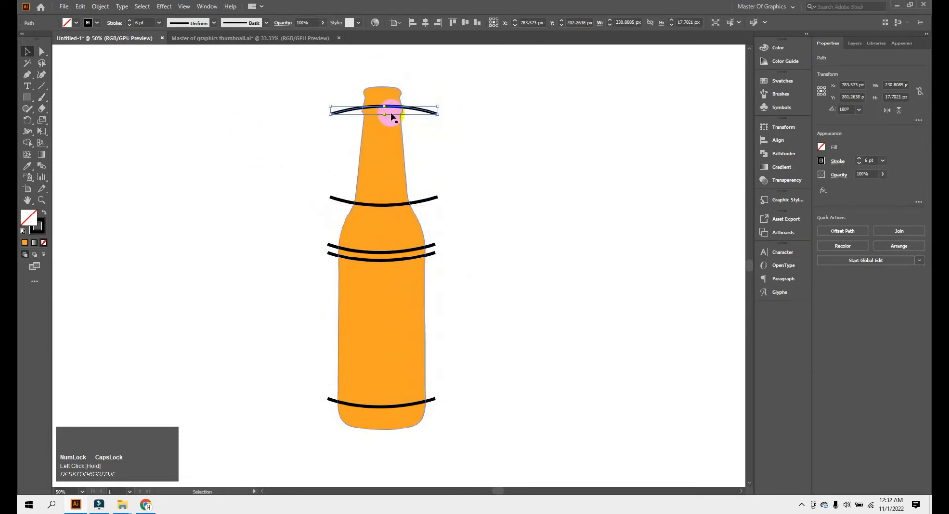
drag(392, 117, 390, 124)
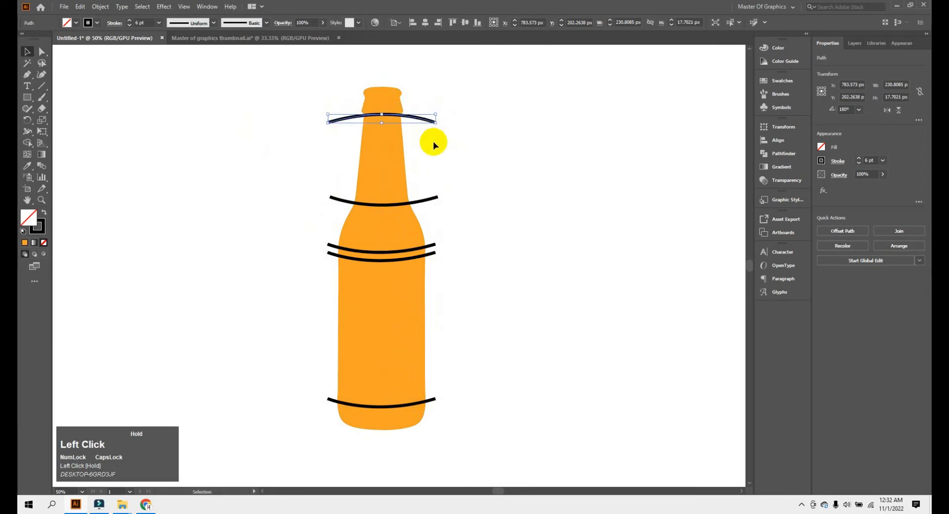
click(432, 141)
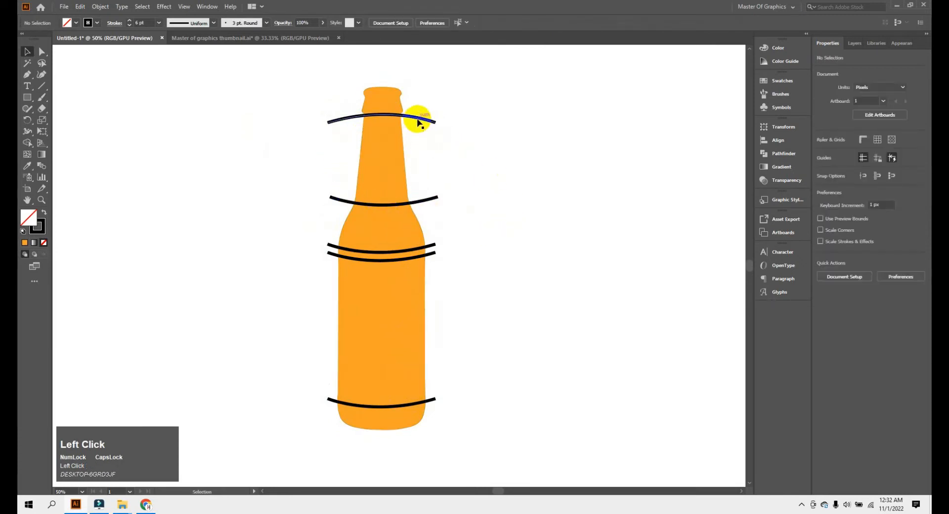
Convert the strokes of all five curved lines crossing the bottle into outlined shapes.
click(417, 123)
shift+click(423, 198)
shift+click(426, 249)
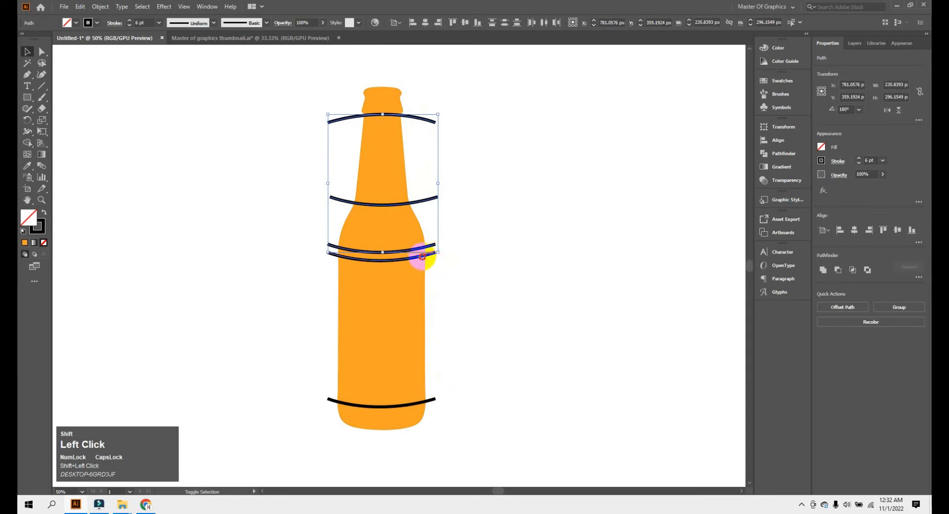
shift+click(422, 256)
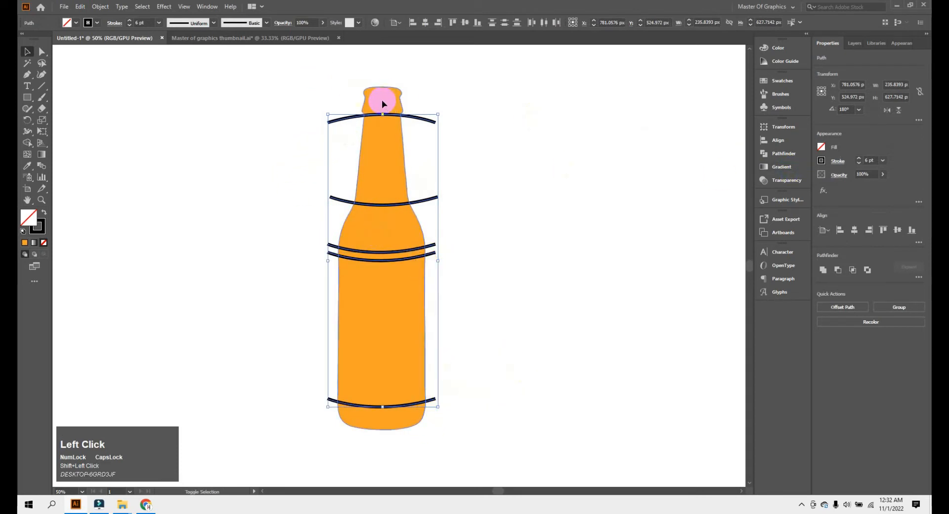
shift+click(381, 100)
shift+click(391, 97)
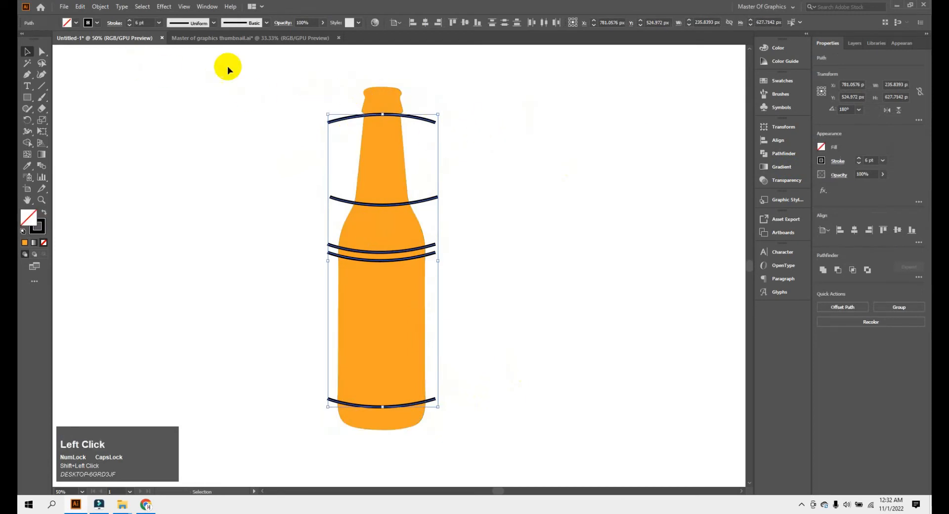
click(100, 7)
mouse_move(132, 238)
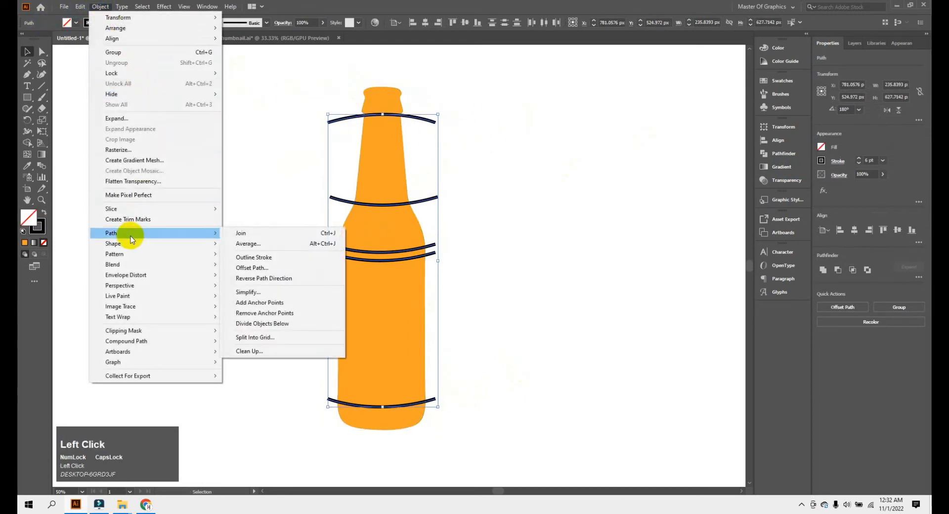
click(256, 257)
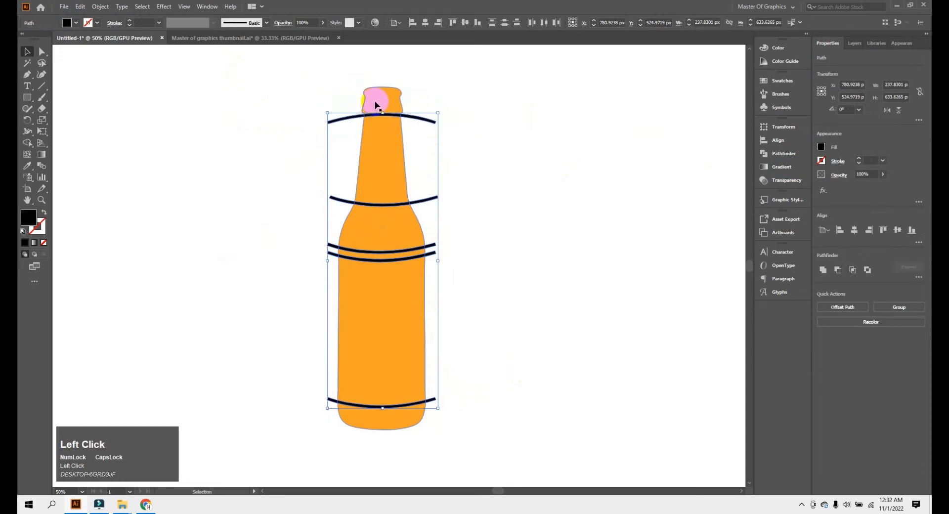
Cut the five outlined curves out of the orange bottle with the Minus Front pathfinder operation.
shift+click(375, 101)
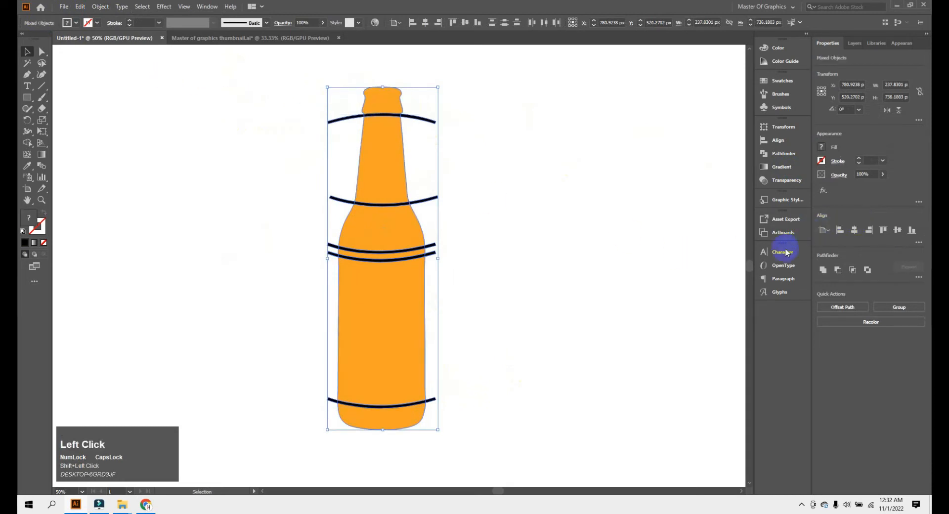
click(774, 155)
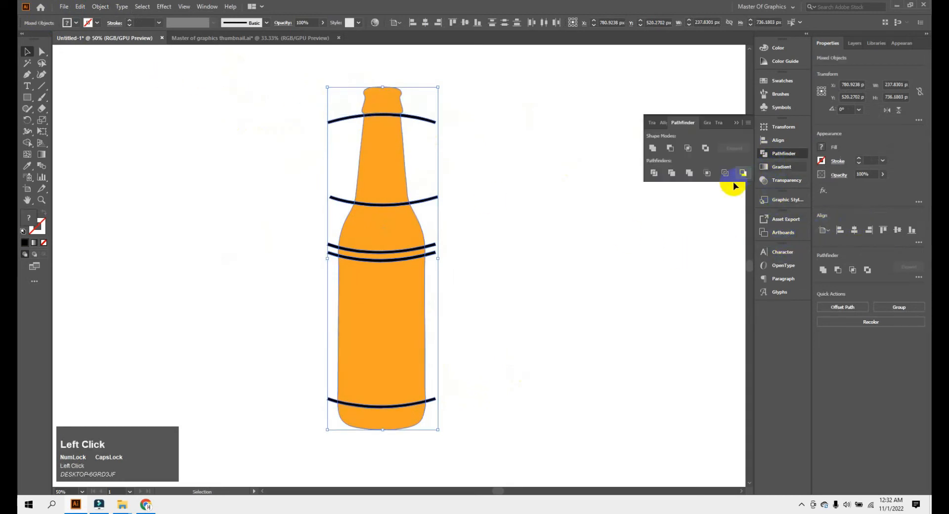
click(671, 148)
click(486, 145)
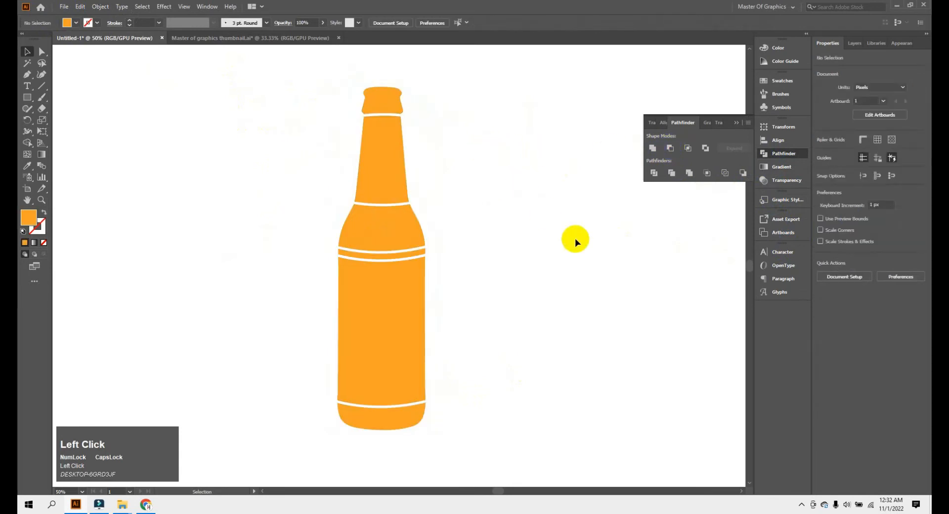
click(735, 123)
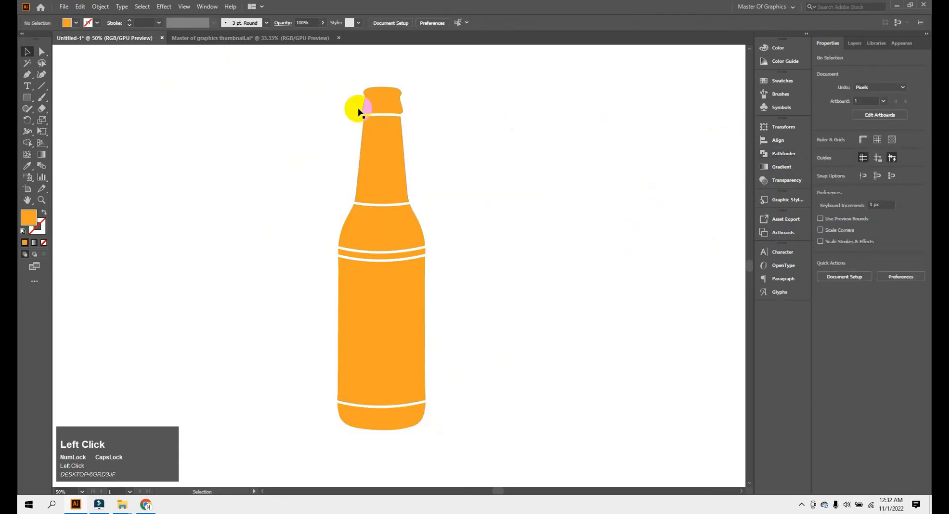
Ungroup the cut bottle into separate sections.
click(392, 144)
right_click(389, 169)
click(421, 246)
click(491, 251)
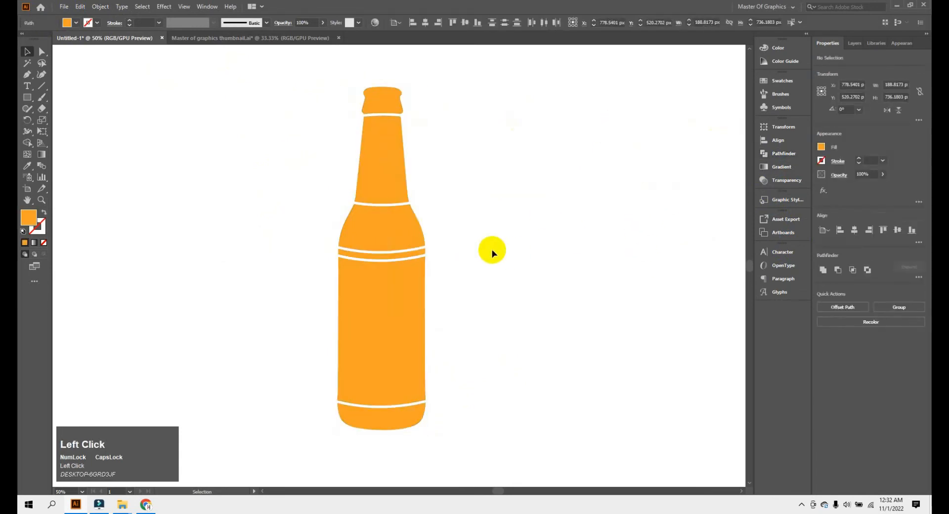
Move all the bottle sections together to the left side of the artboard.
drag(274, 116, 540, 412)
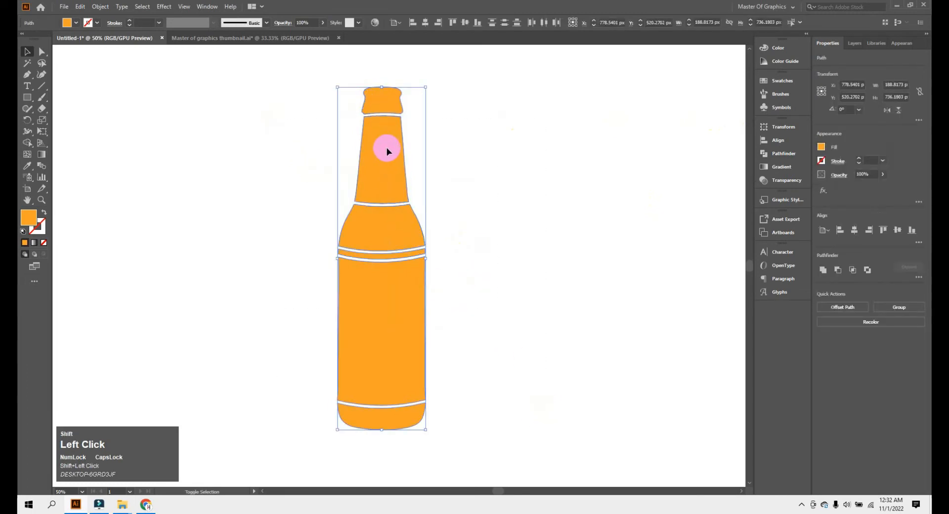
drag(387, 148, 199, 169)
click(272, 169)
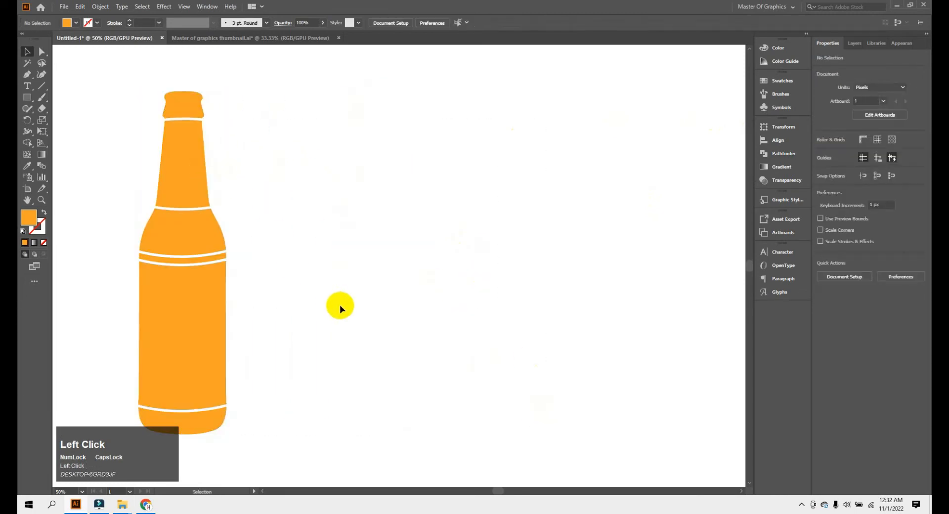
key(space)
drag(340, 309, 431, 339)
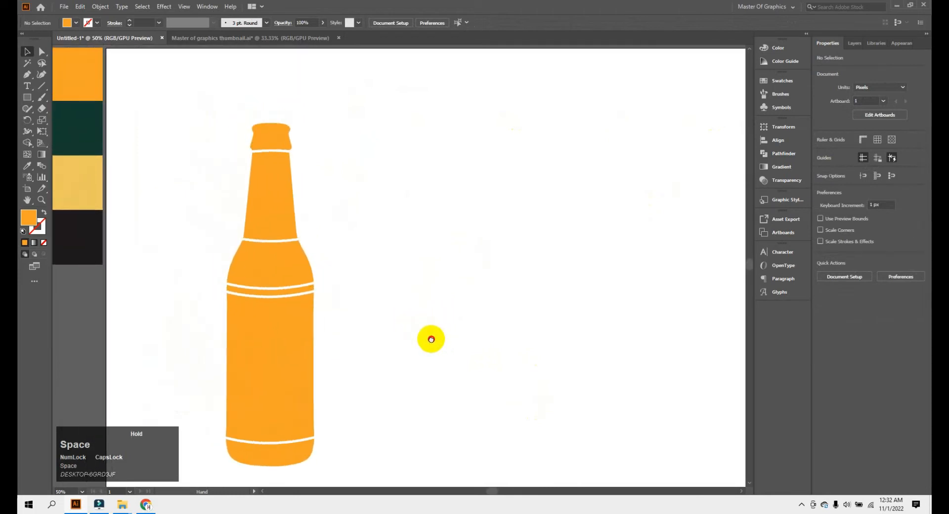
Add the word PALE in black to the right of the bottle at about 111 pt, with a copy directly beneath it.
click(31, 88)
click(417, 103)
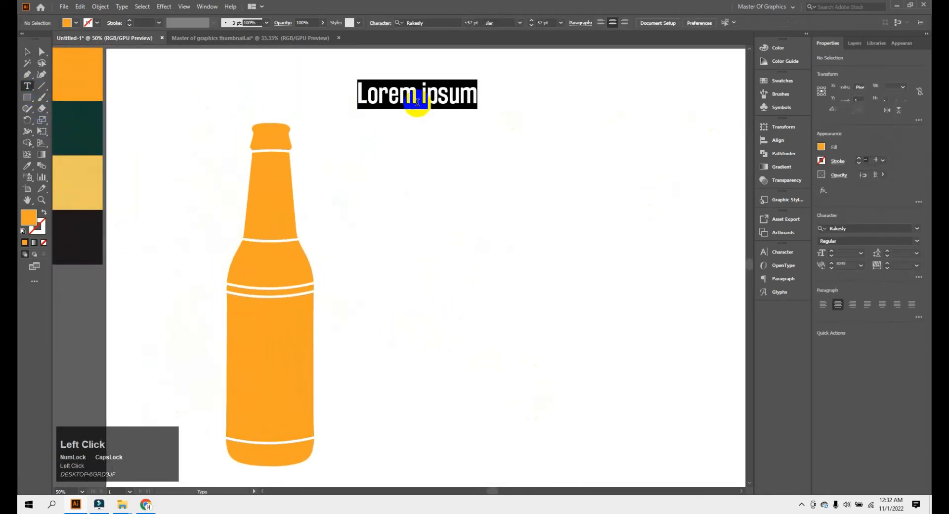
key(BackSpace)
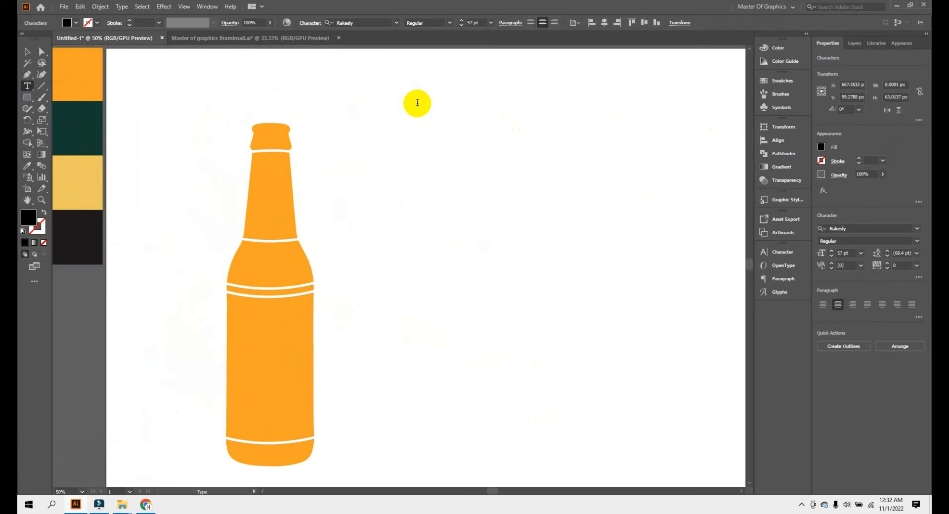
key(Caps_Lock)
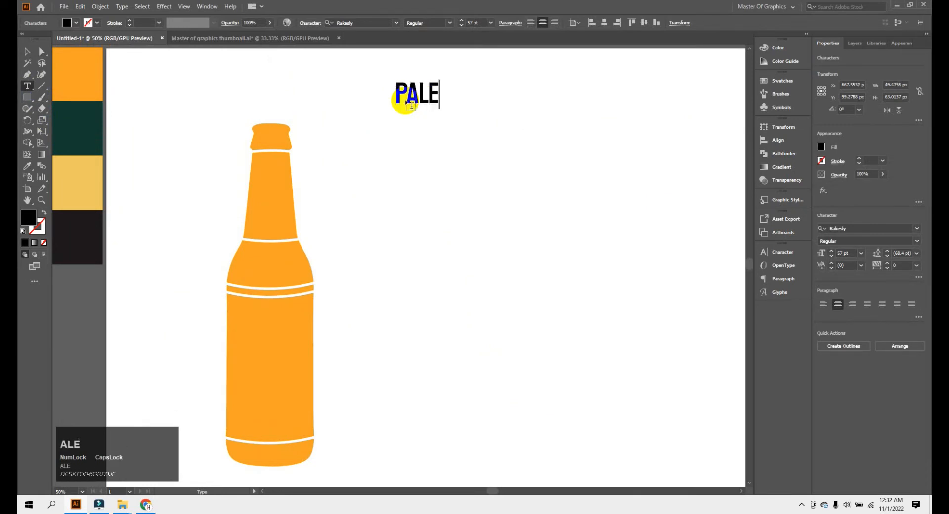
click(27, 51)
click(431, 109)
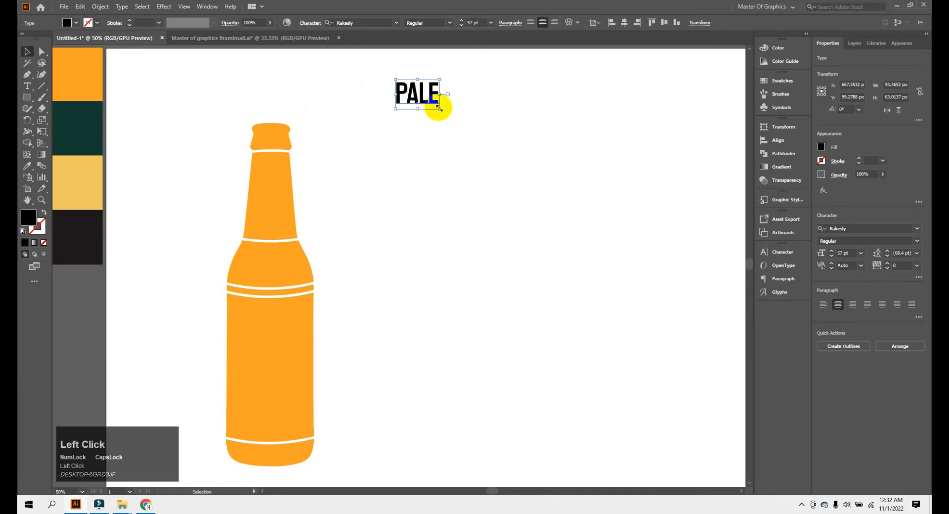
drag(439, 107, 445, 171)
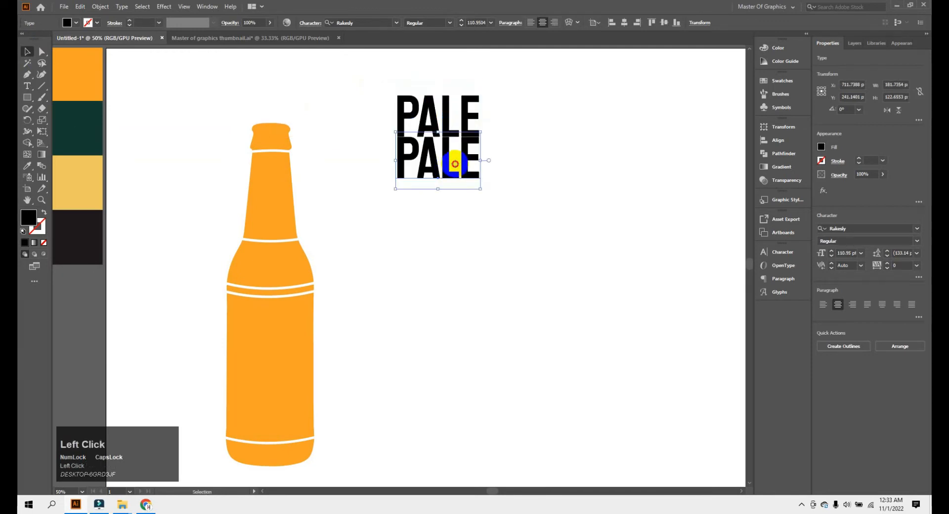
Replace the text of the lower PALE copy with LAGER.
double_click(484, 154)
key(BackSpace)
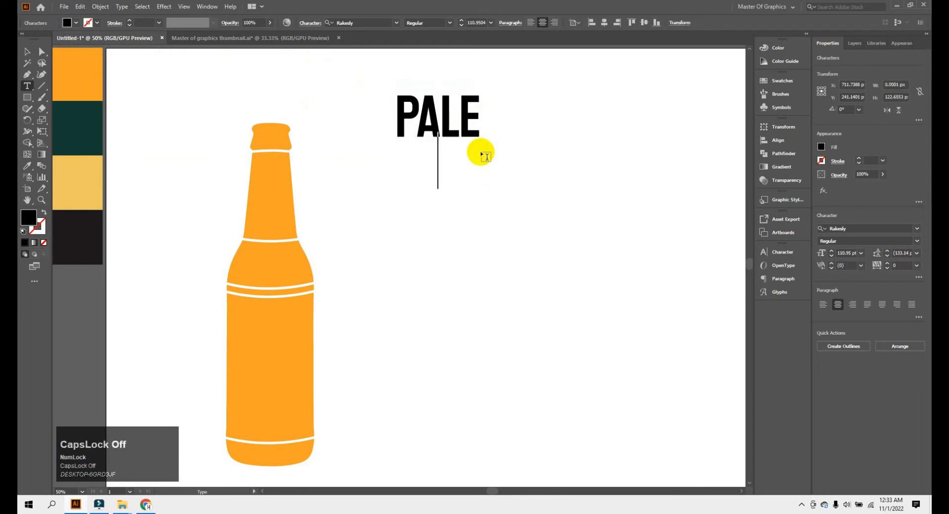
text(L)
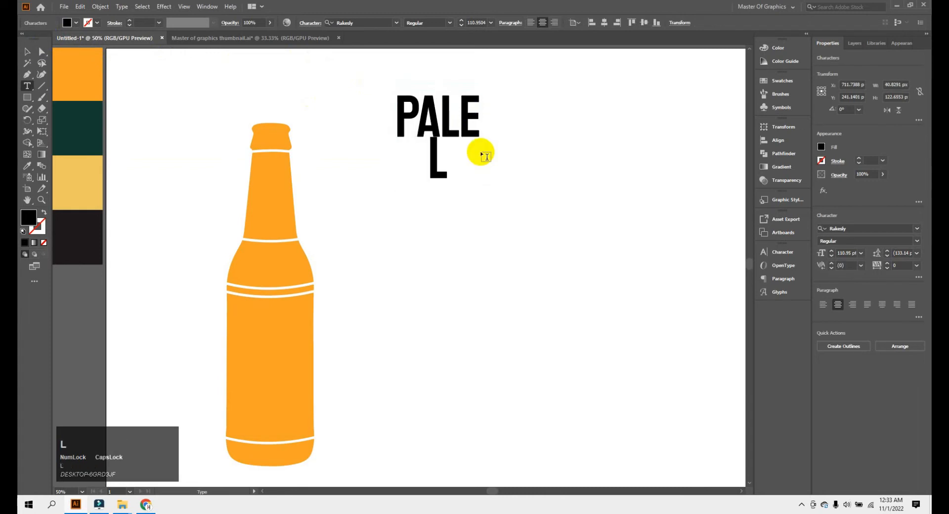
text(AGER)
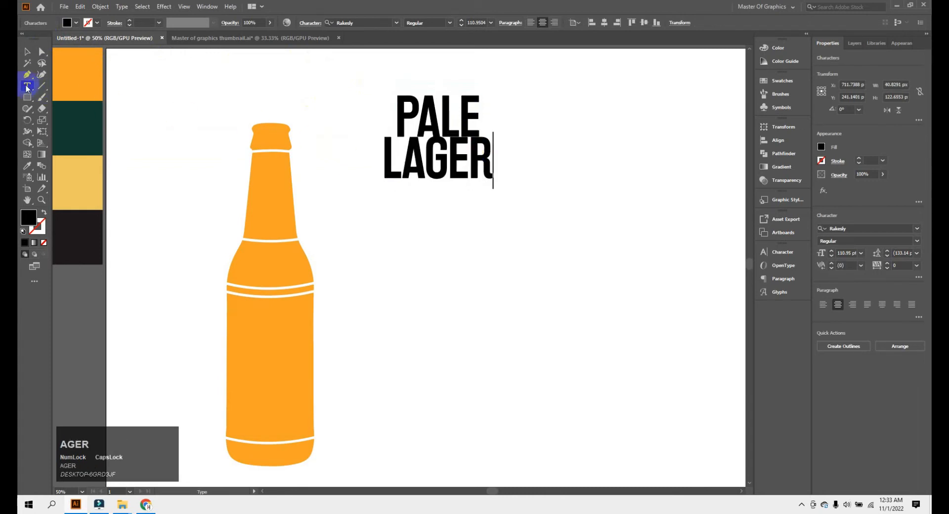
Scale LAGER to about 86 pt to match the width of PALE and position it directly beneath that word.
click(27, 51)
mouse_move(480, 184)
mouse_down()
mouse_move(447, 158)
mouse_move(473, 170)
mouse_up()
key(Caps_Lock)
key(ctrl+z)
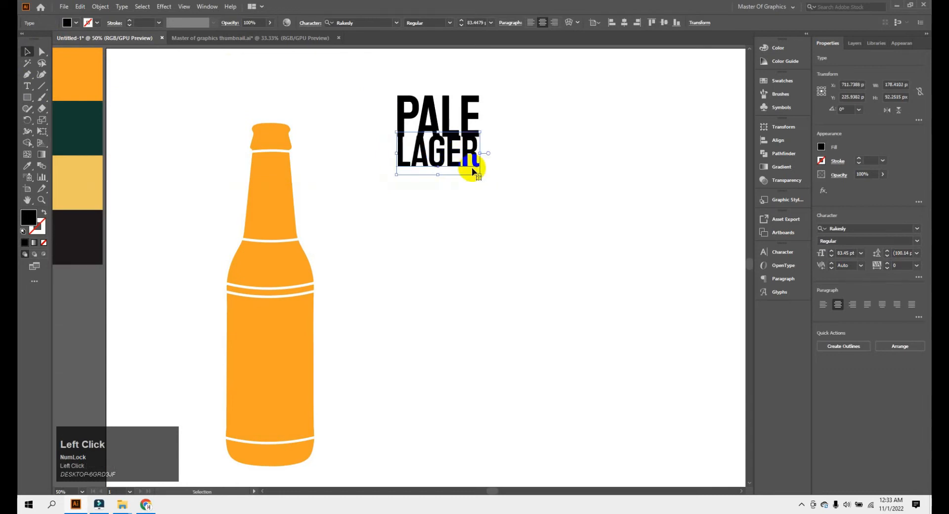
key(Down)
key(Down)
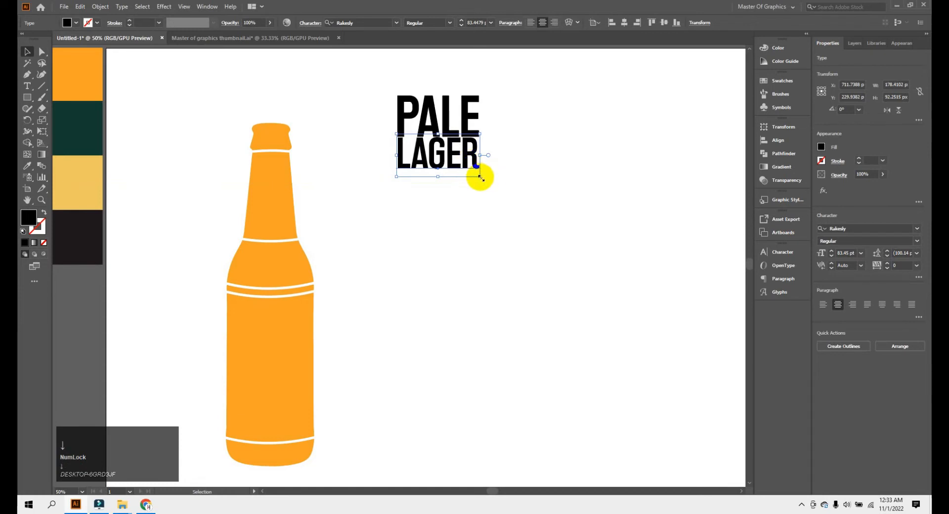
drag(479, 177, 483, 182)
click(504, 178)
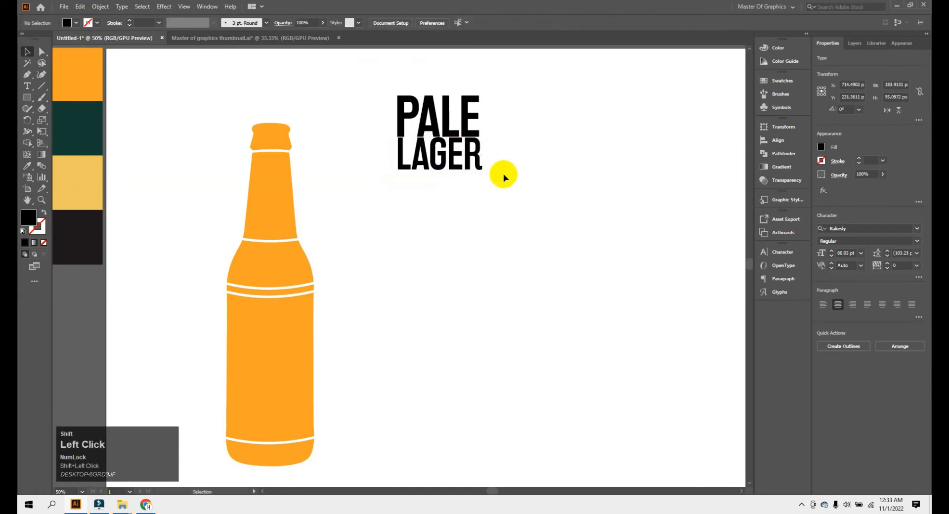
Move PALE and LAGER together slightly down the artboard.
drag(347, 86, 536, 202)
drag(465, 140, 464, 167)
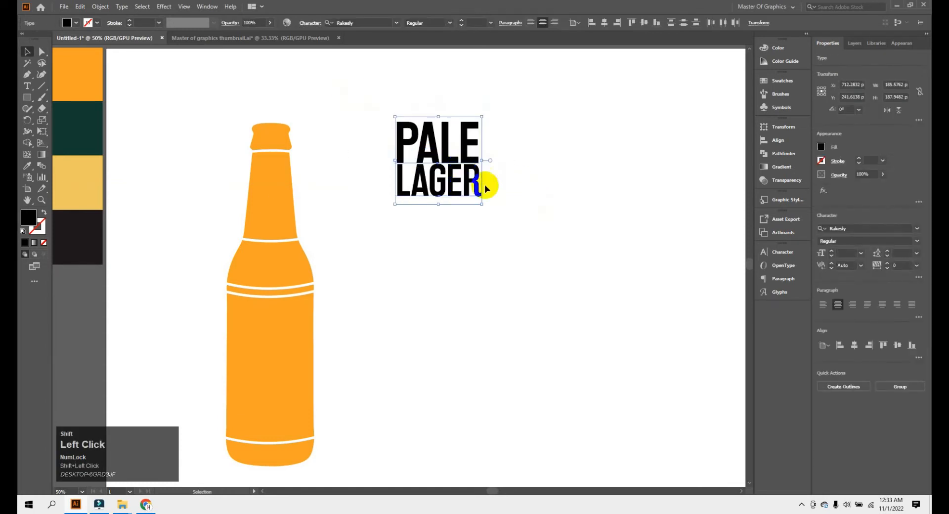
click(53, 144)
Add the word BEER below LAGER at about 107 pt, matching its width, with a copy beneath it.
click(28, 85)
click(388, 265)
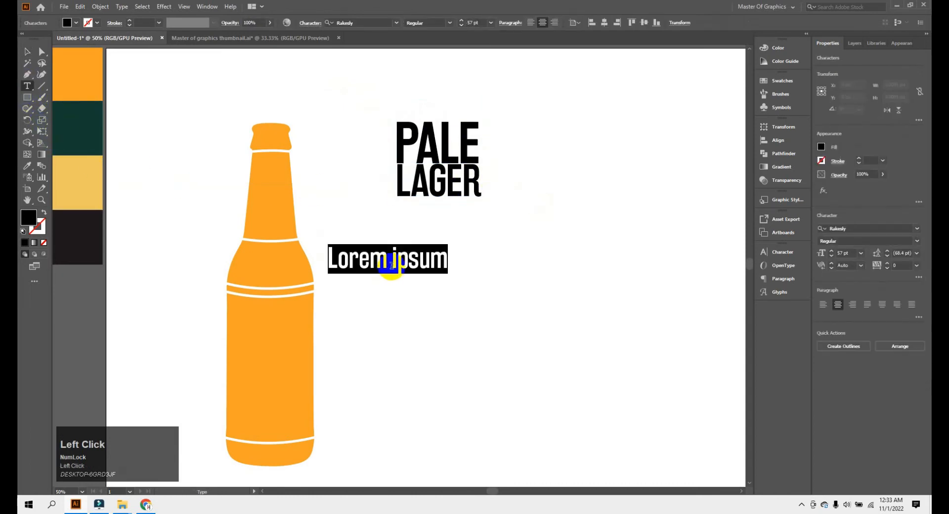
key(BackSpace)
key(Caps_Lock)
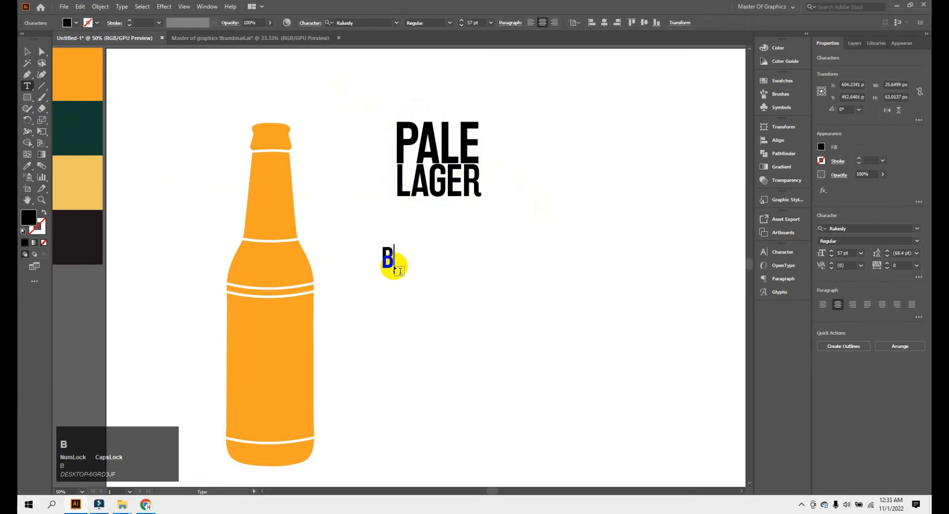
text(BEER)
click(27, 51)
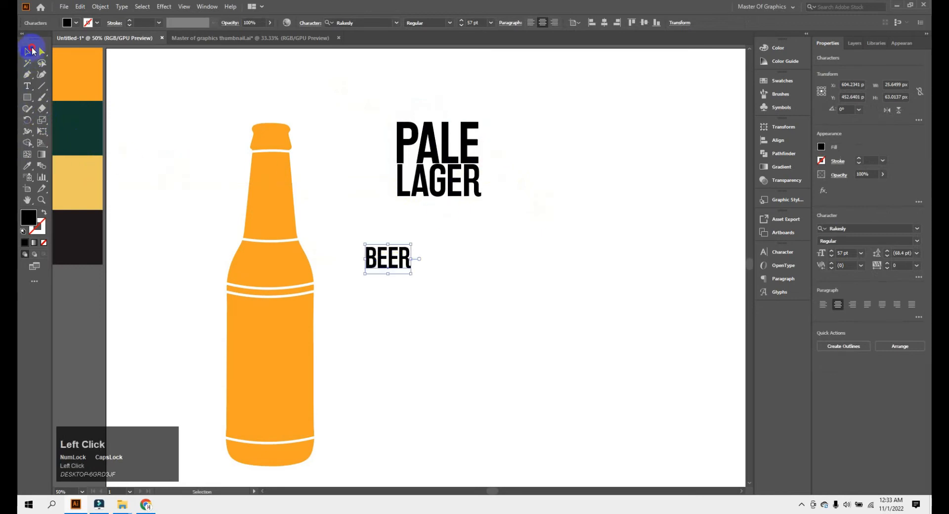
drag(404, 274, 466, 303)
Replace the lower BEER copy with BROWN and scale it to about 67 pt, roughly the width of the words above.
double_click(470, 302)
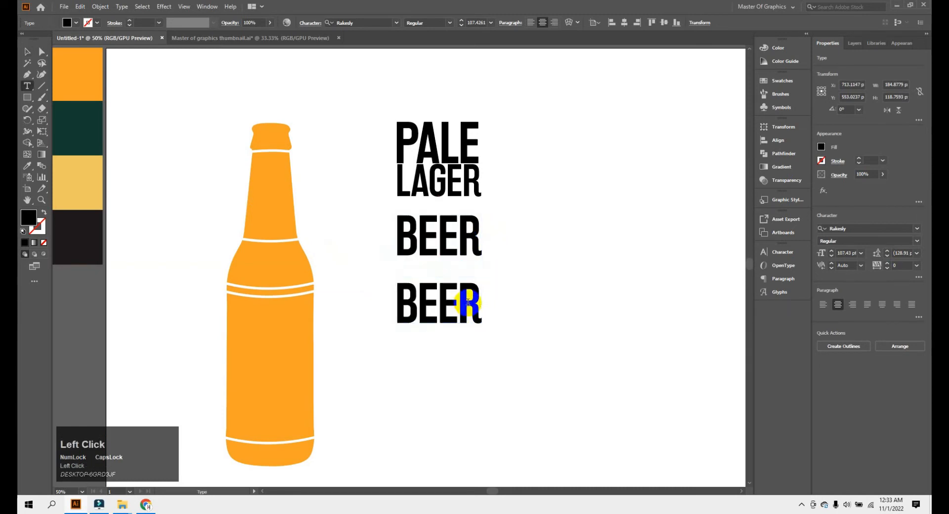
double_click(474, 293)
key(BackSpace)
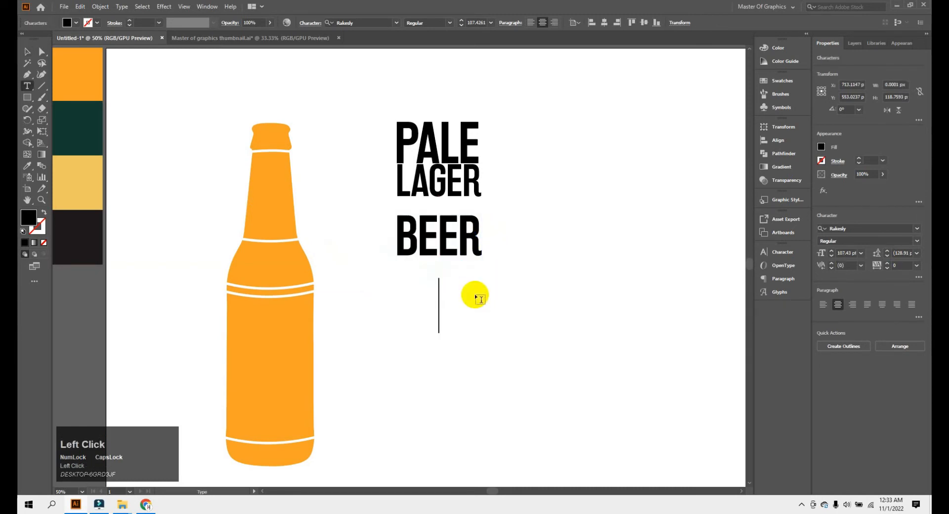
text(BR)
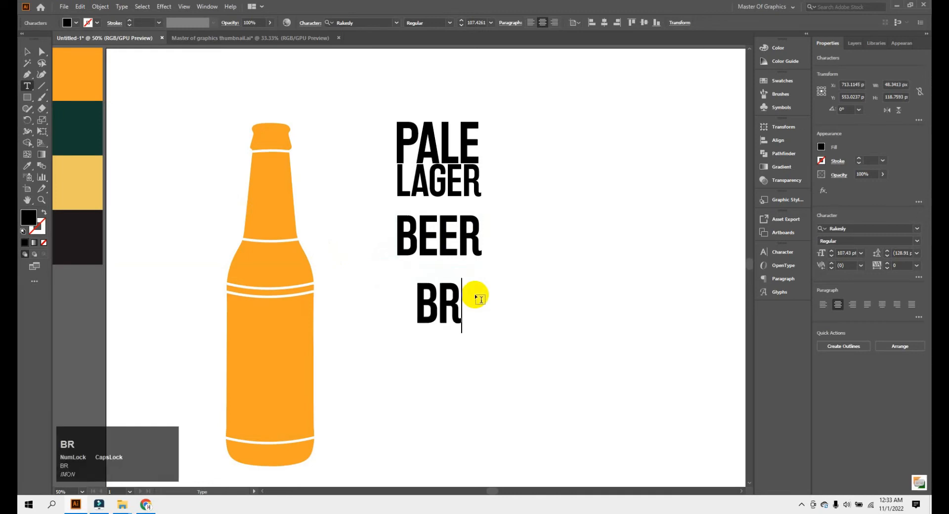
text(OWN)
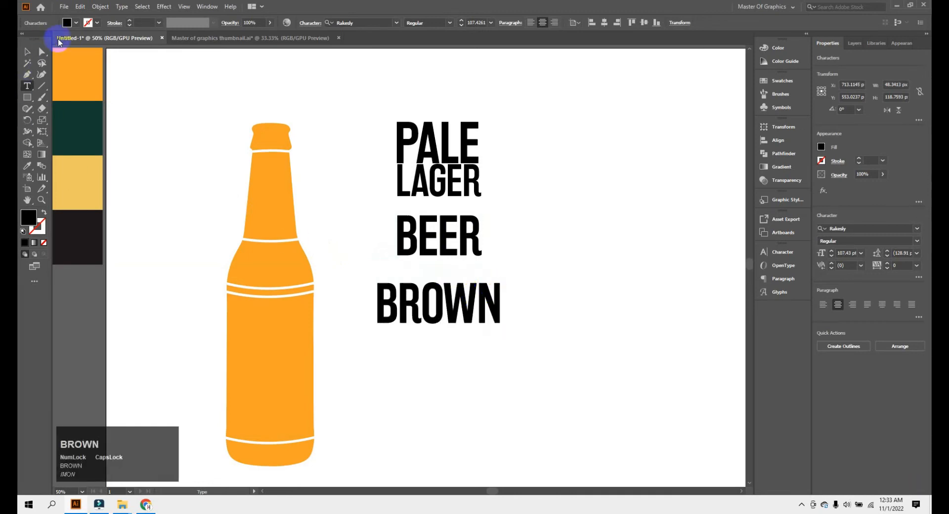
click(31, 51)
drag(496, 333, 455, 297)
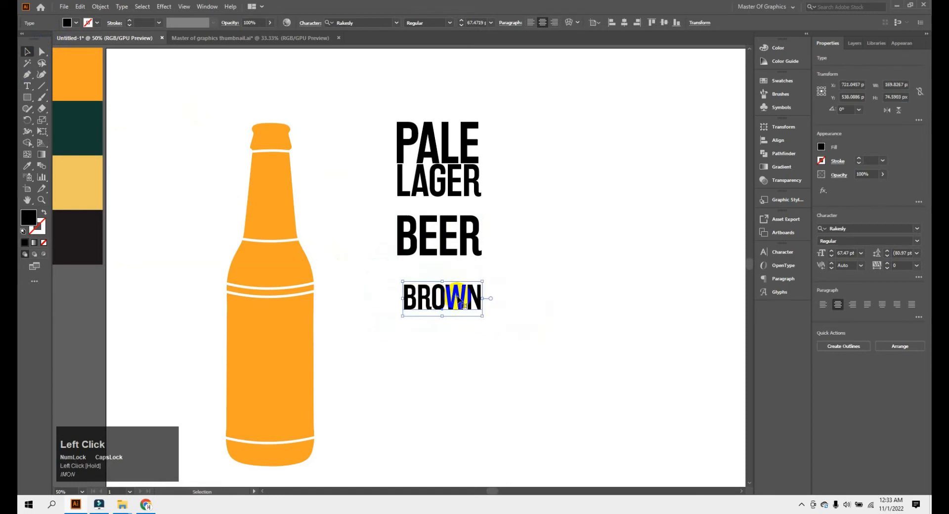
Add the word PALE as a second line beneath BROWN in the same text object.
double_click(475, 296)
double_click(480, 294)
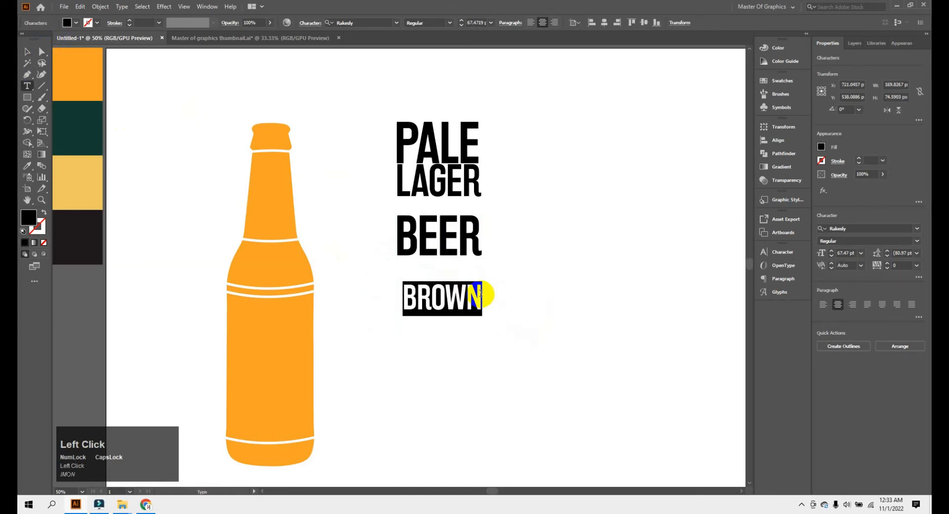
click(484, 298)
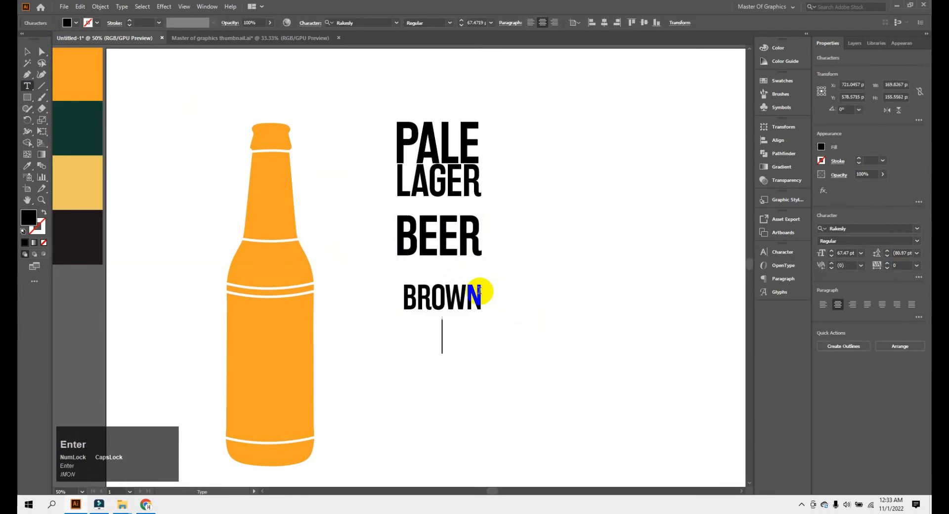
key(shift)
text(P)
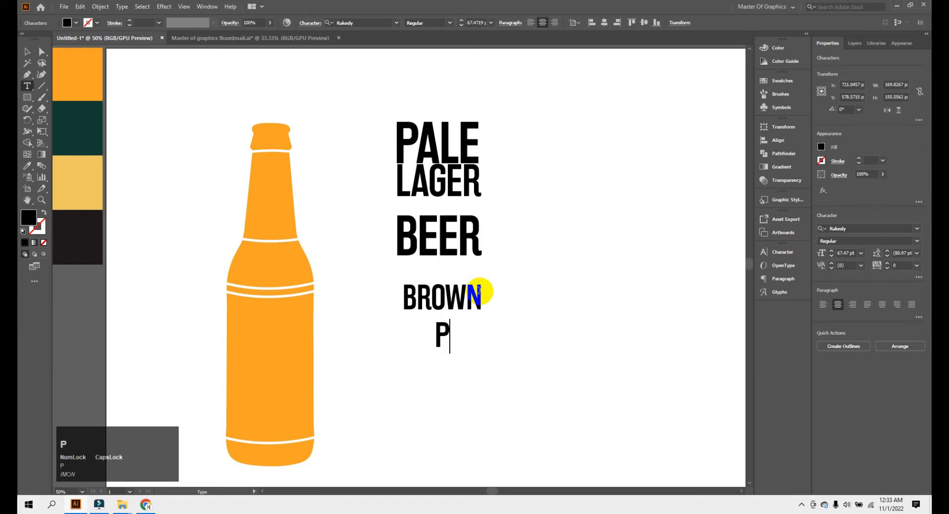
text(AL)
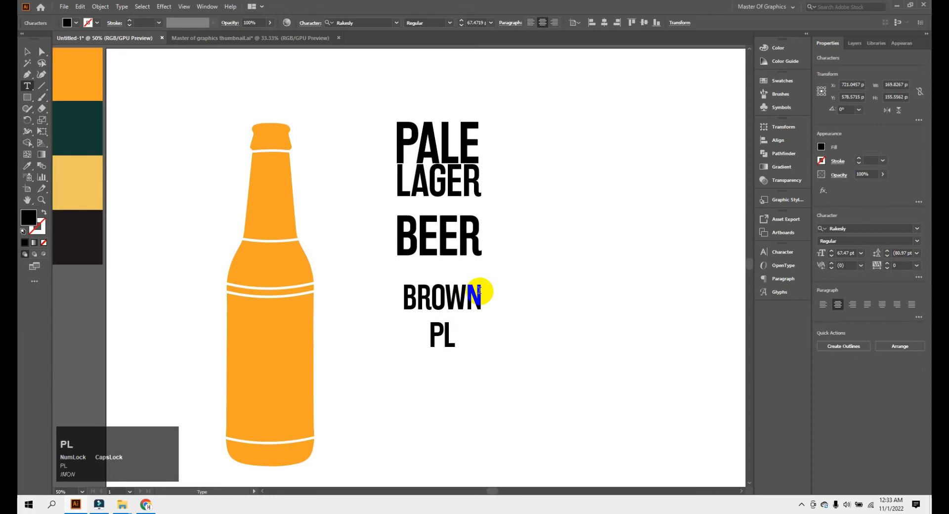
key(BackSpace)
text(ALE)
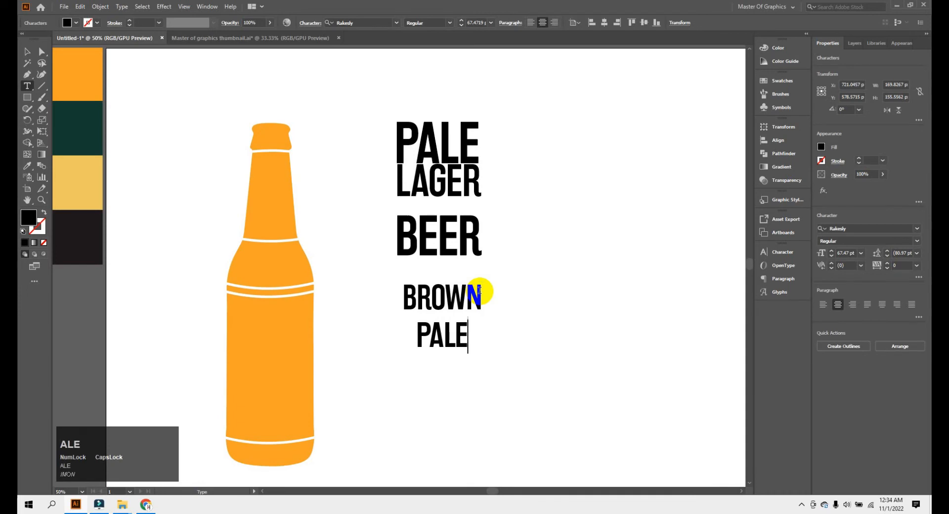
click(27, 51)
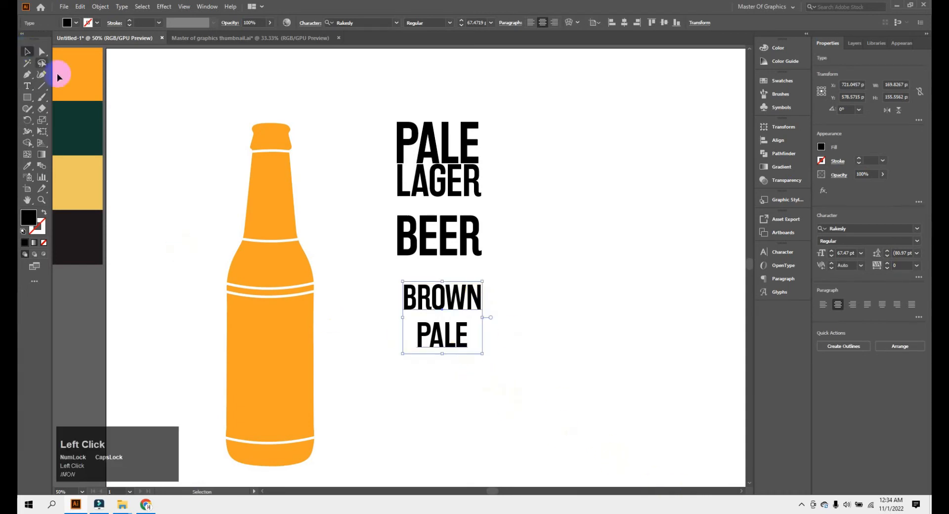
Try a tracking of 40 on the PALE line under BROWN and reset it to 0.
double_click(465, 327)
drag(465, 328, 422, 327)
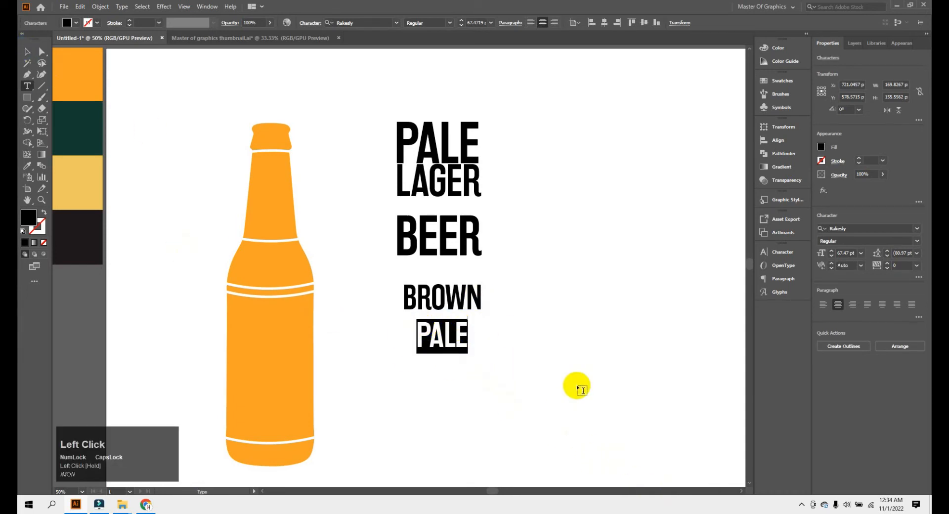
click(782, 251)
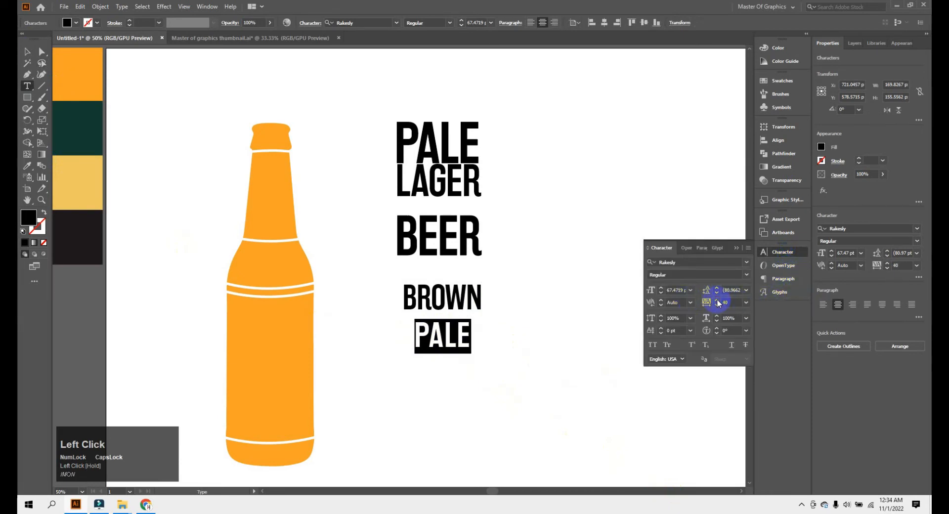
click(751, 304)
click(756, 377)
drag(493, 325, 470, 330)
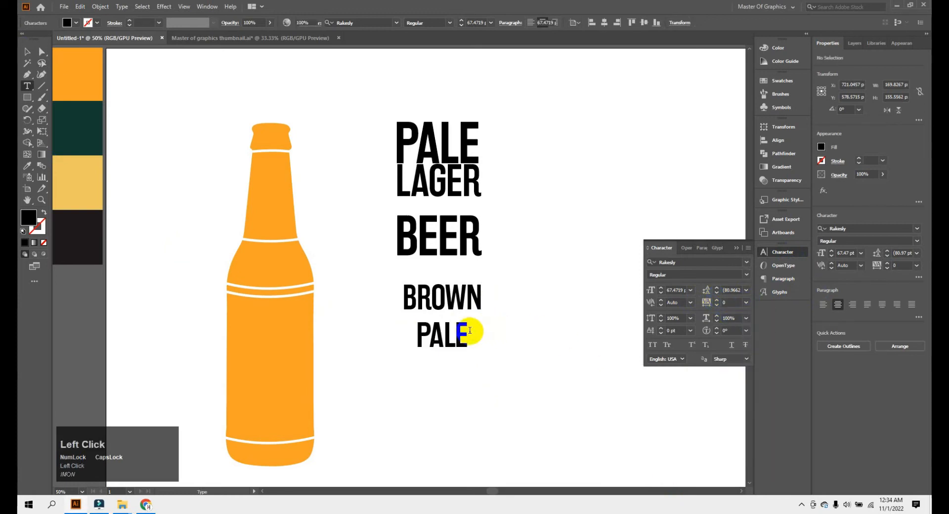
click(470, 330)
key(ctrl+z)
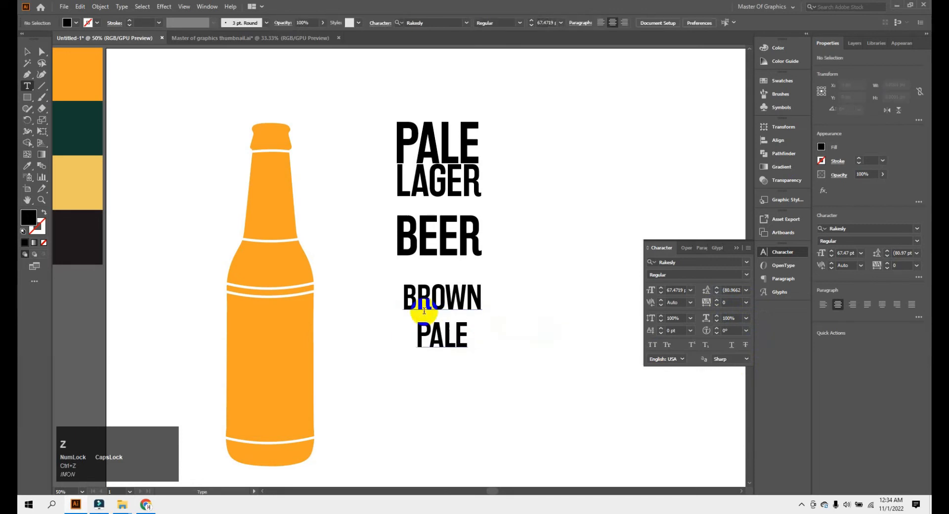
Extend the PALE line under BROWN to read PALE ALE.
double_click(467, 329)
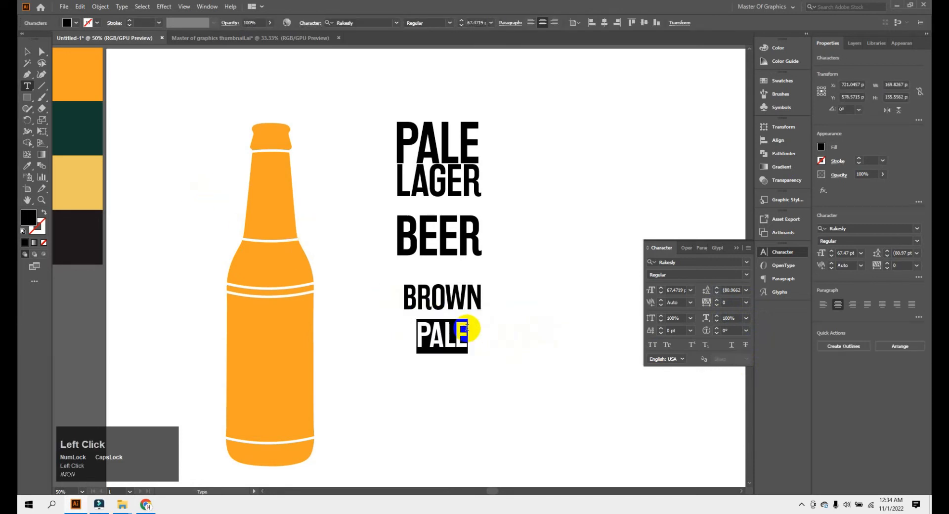
drag(467, 329, 463, 324)
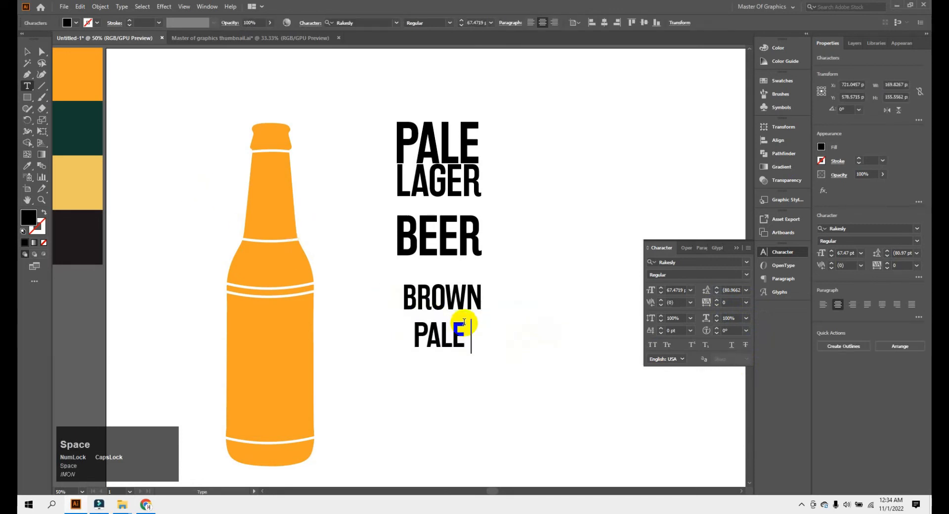
text(ALE)
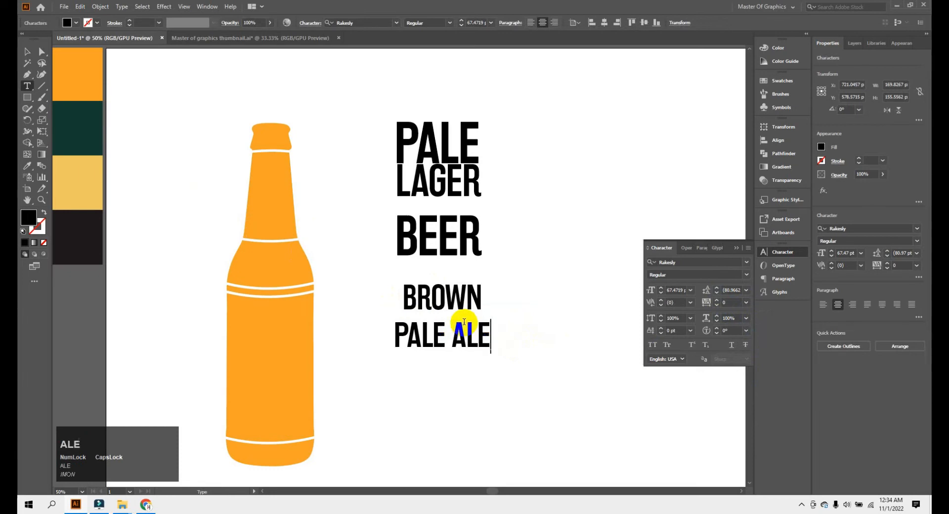
click(63, 124)
click(24, 44)
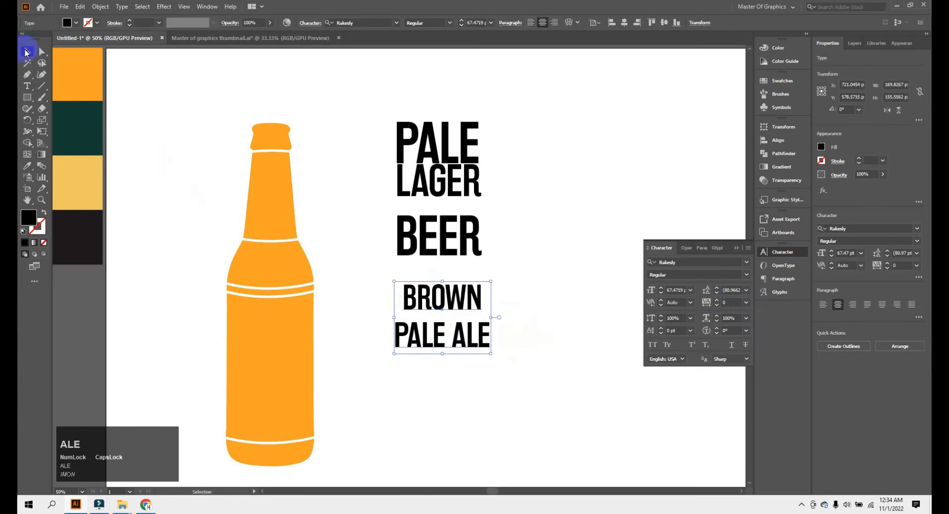
Select the PALE ALE line and tighten its leading to 60 pt, bringing it closer to BROWN.
double_click(434, 322)
mouse_move(479, 334)
mouse_down()
mouse_move(496, 334)
mouse_move(403, 321)
mouse_move(391, 327)
mouse_move(491, 326)
mouse_up()
double_click(489, 327)
click(296, 276)
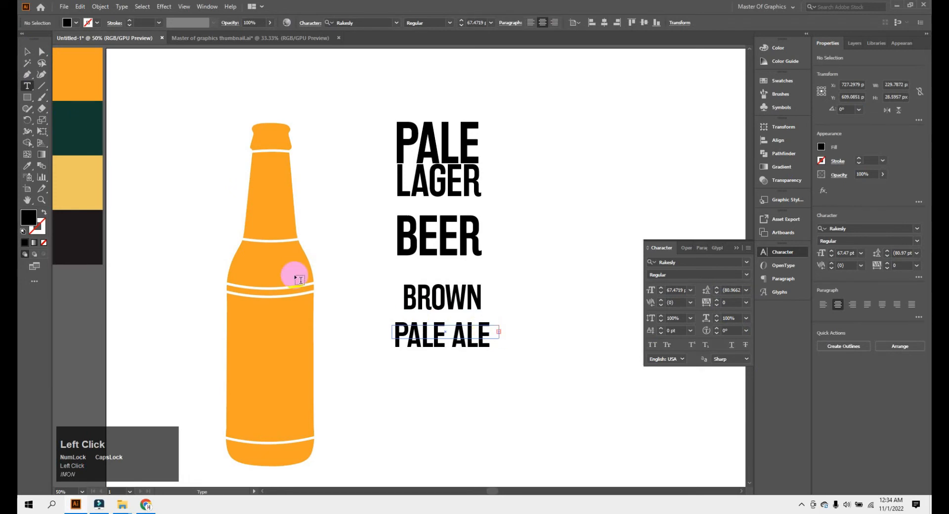
drag(445, 337, 381, 321)
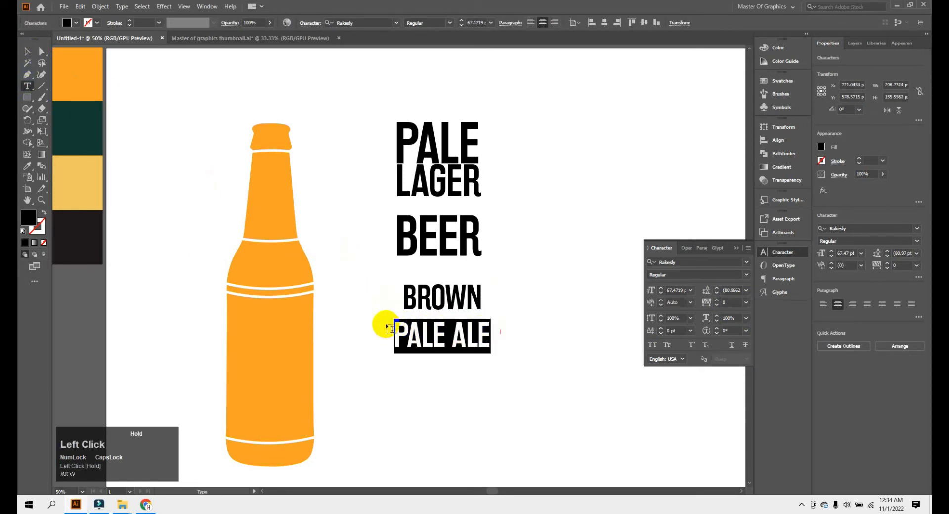
click(716, 289)
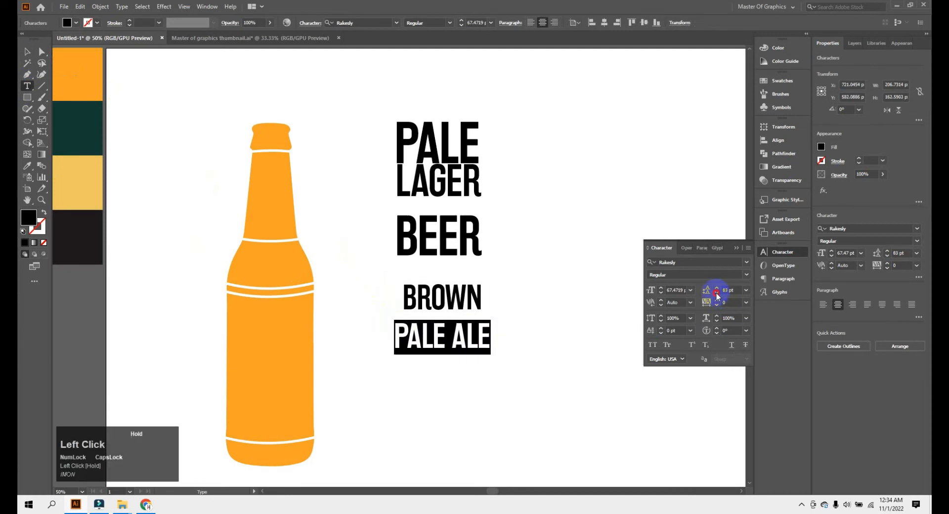
click(716, 295)
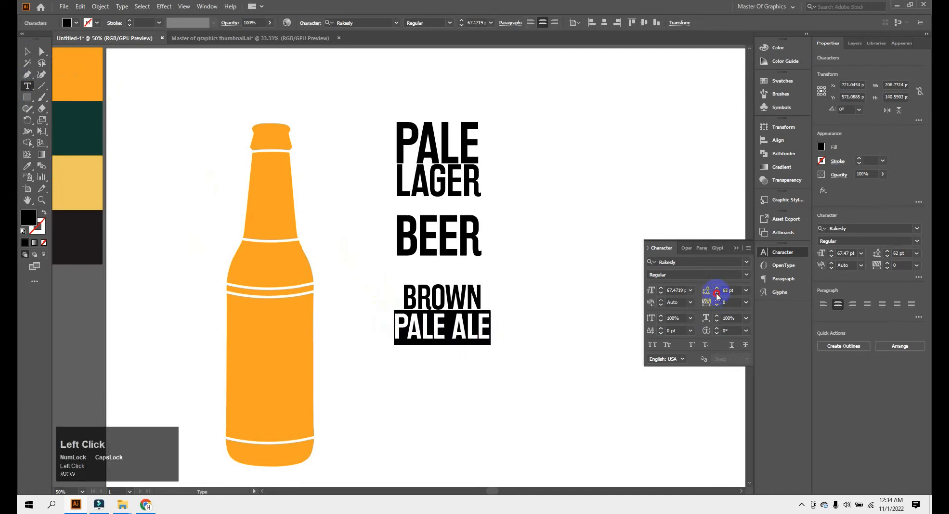
Set PALE ALE to 55 pt to match the width of BROWN and reduce its leading to 48 pt.
click(662, 295)
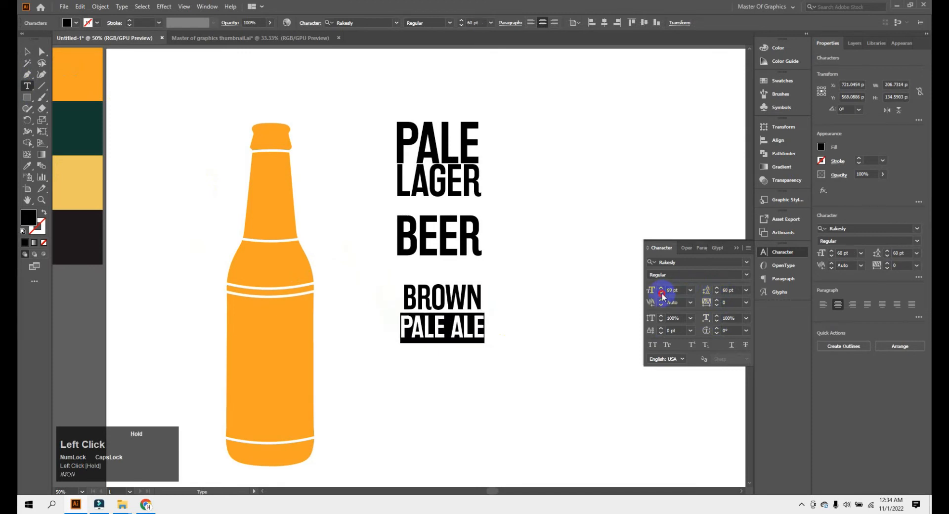
click(661, 288)
click(661, 288)
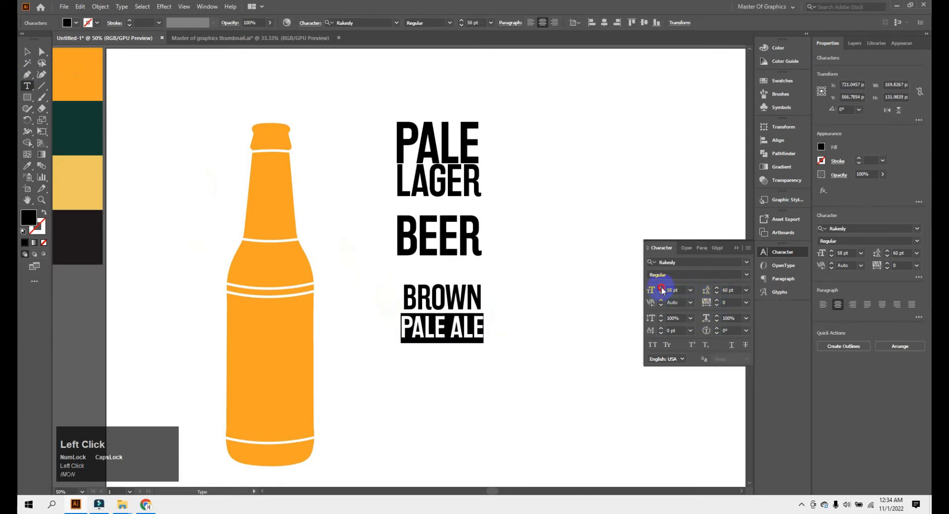
click(662, 288)
click(662, 293)
click(662, 292)
click(662, 293)
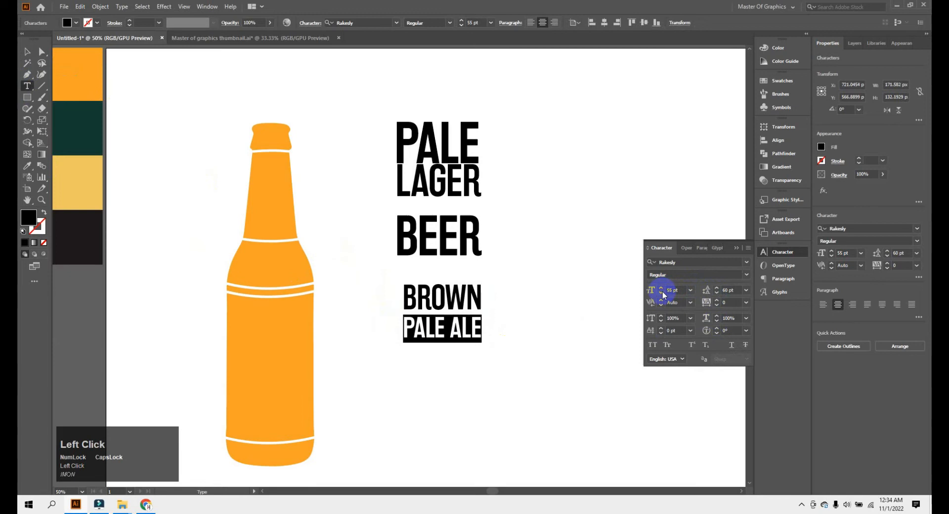
click(717, 288)
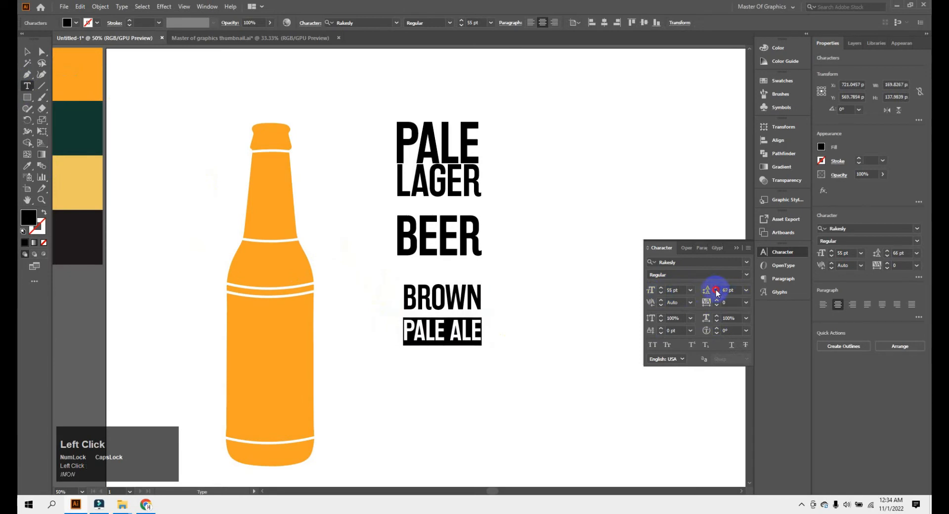
click(716, 293)
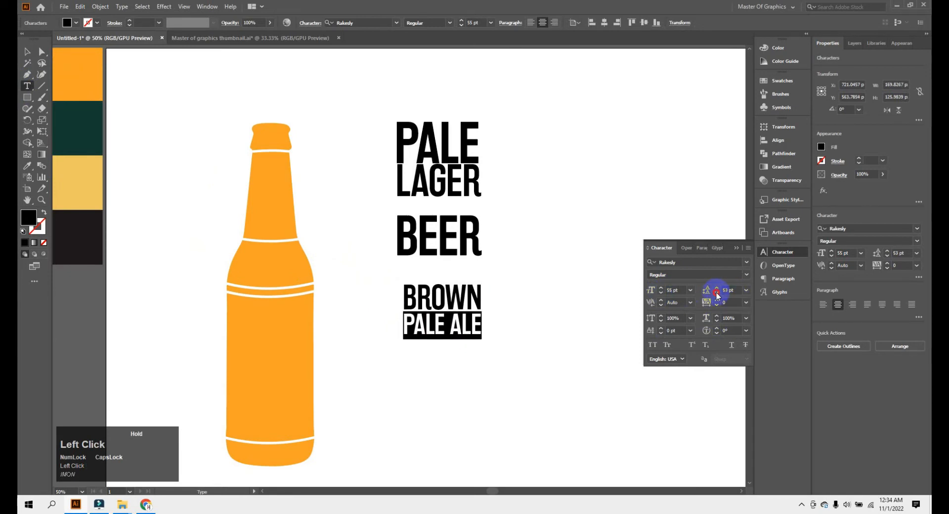
Add the lines PILSNER and GERMAN beneath PALE ALE in the same text object.
double_click(478, 318)
click(481, 318)
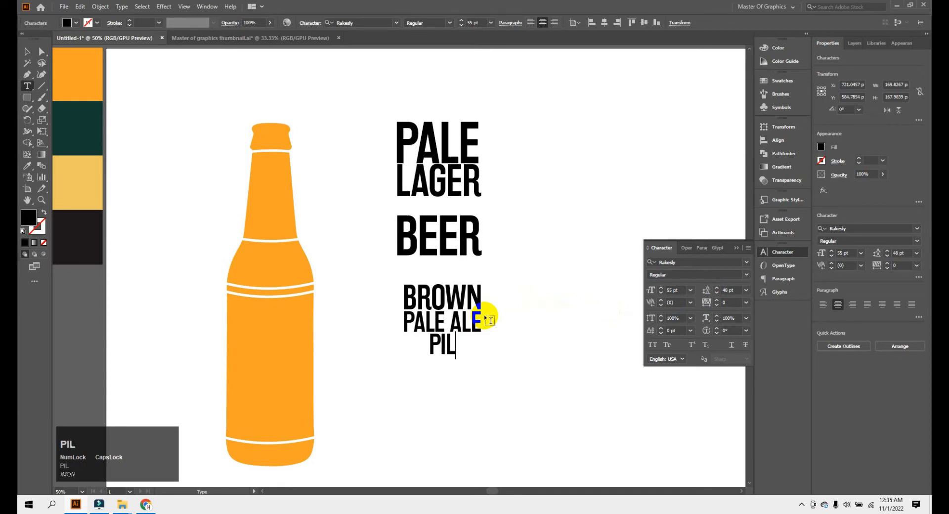
text(PILSNER)
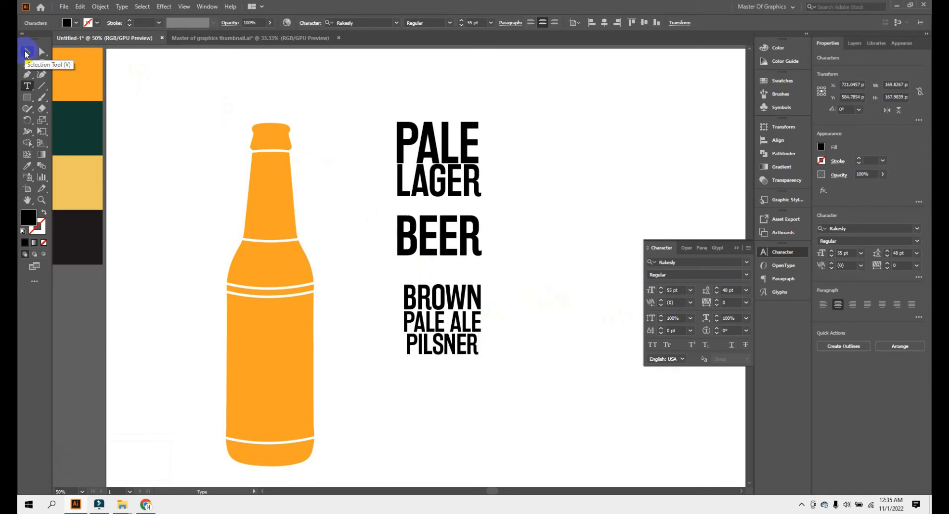
key(Return)
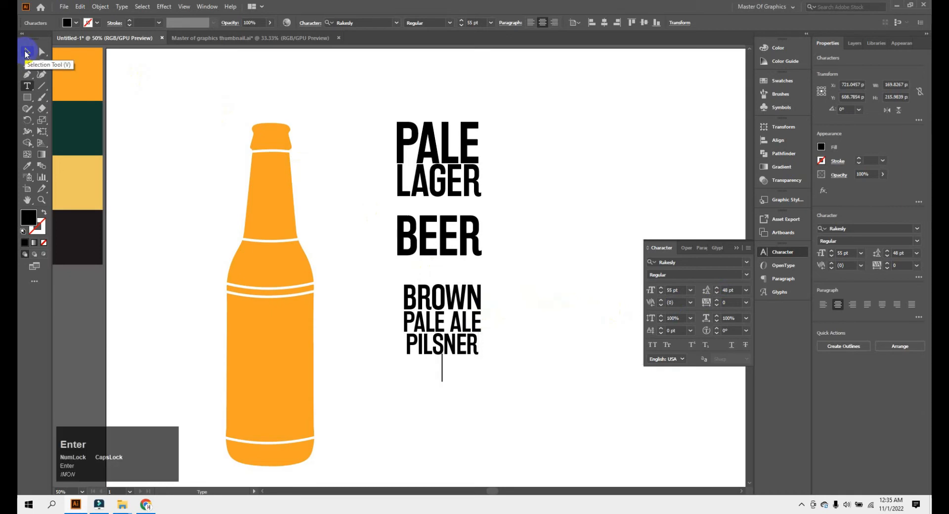
text(GERMAN)
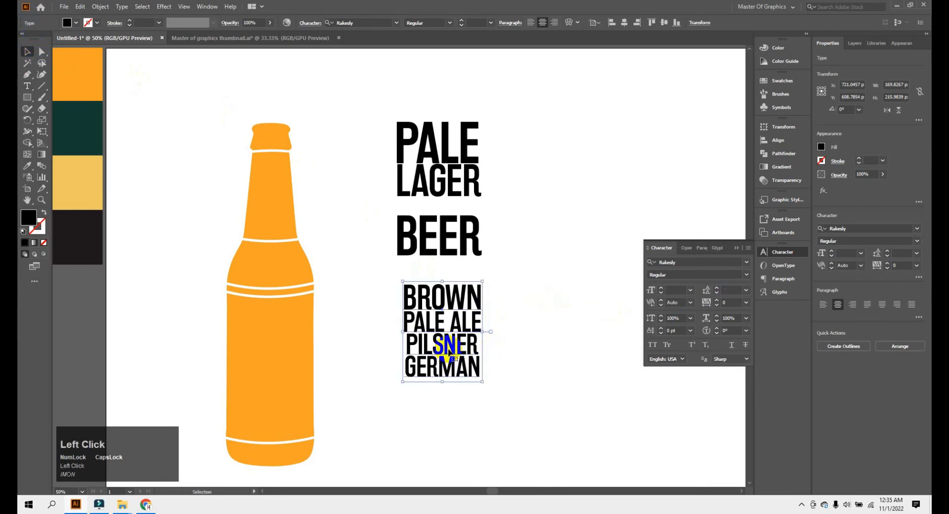
Set the font size of the PILSNER line to 60 pt, matching the width of the lines above.
drag(455, 343, 399, 339)
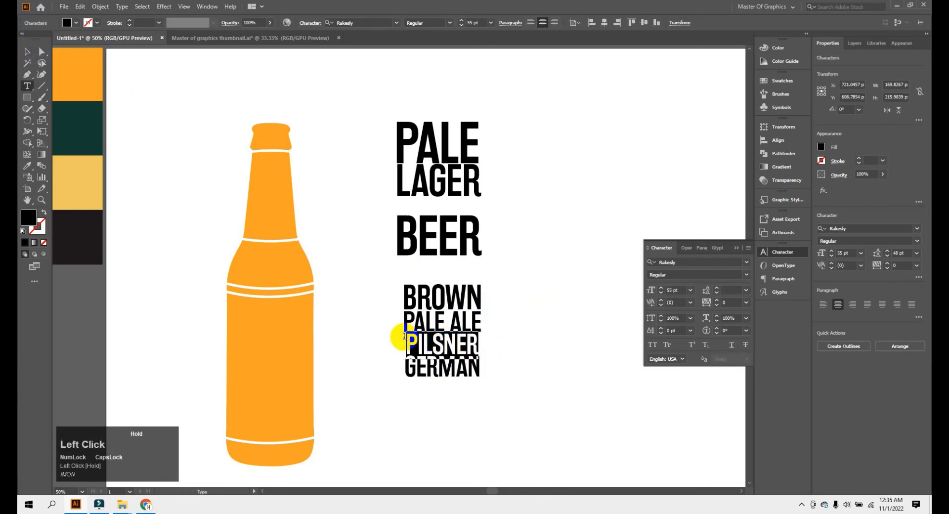
click(667, 302)
click(661, 288)
click(661, 288)
click(661, 288)
click(660, 288)
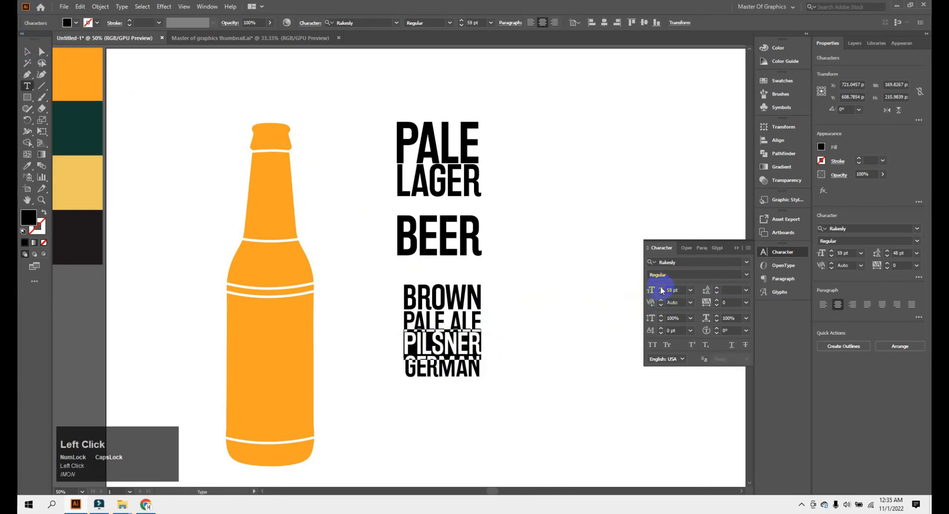
click(661, 289)
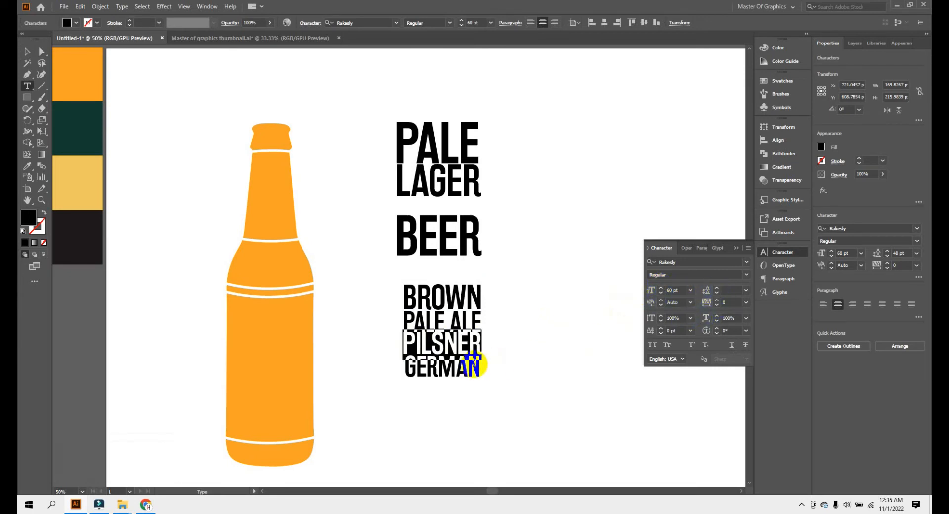
Enlarge the GERMAN line to 58 pt so its width matches PILSNER.
double_click(474, 363)
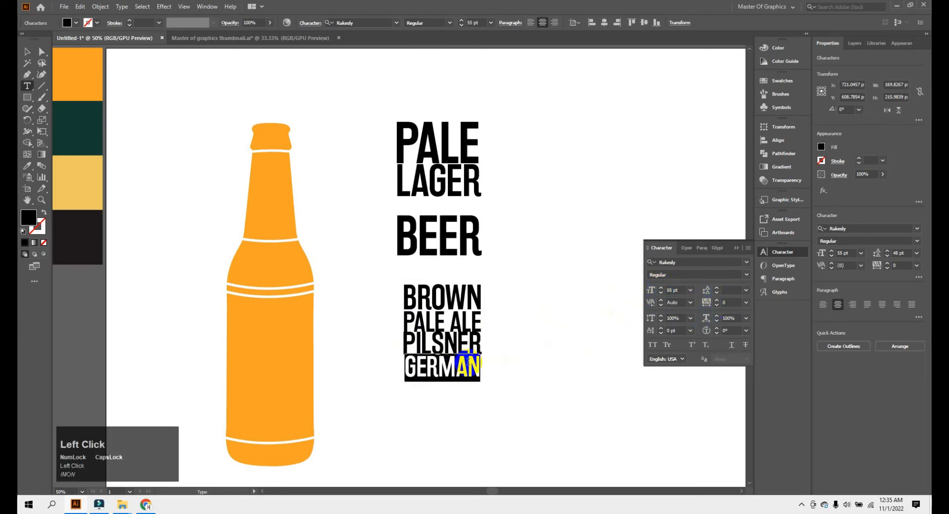
click(661, 288)
click(660, 288)
click(660, 288)
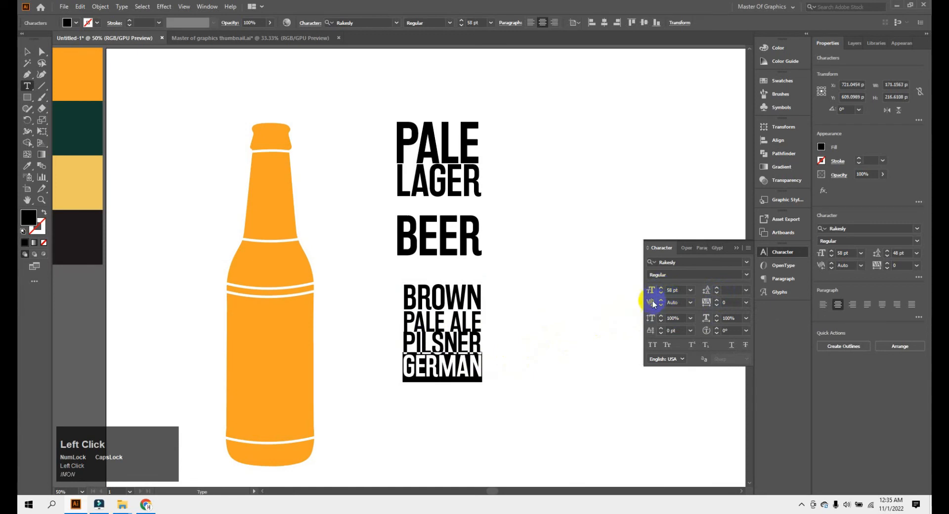
click(586, 287)
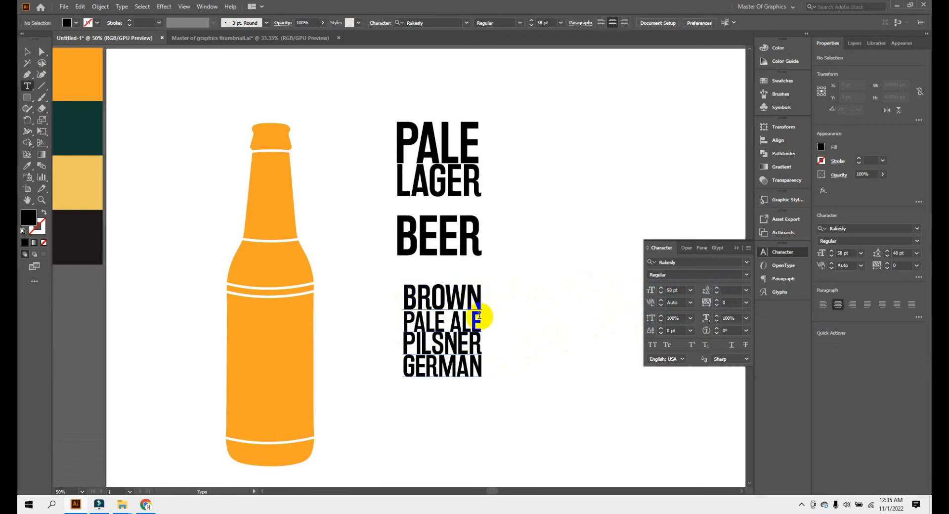
Set the leading of the PILSNER line in the lower text stack to 50 pt.
drag(483, 337, 442, 338)
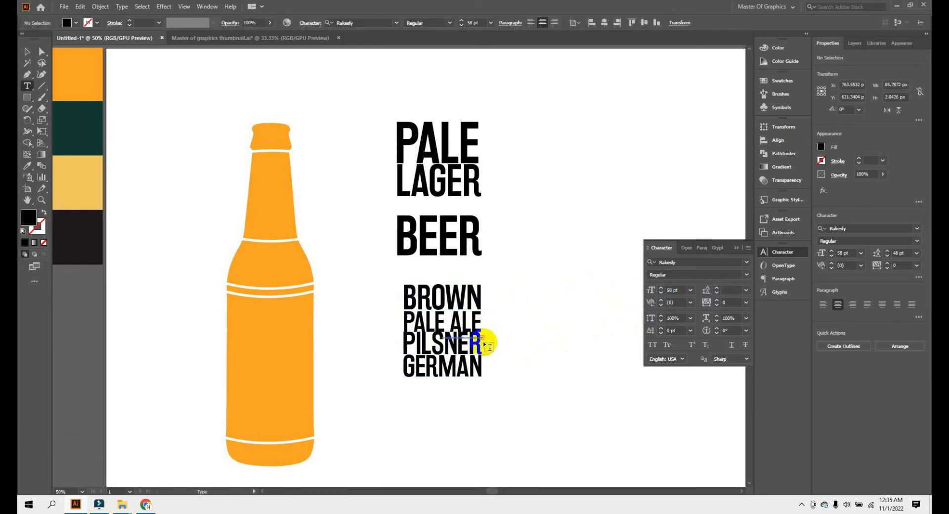
double_click(482, 342)
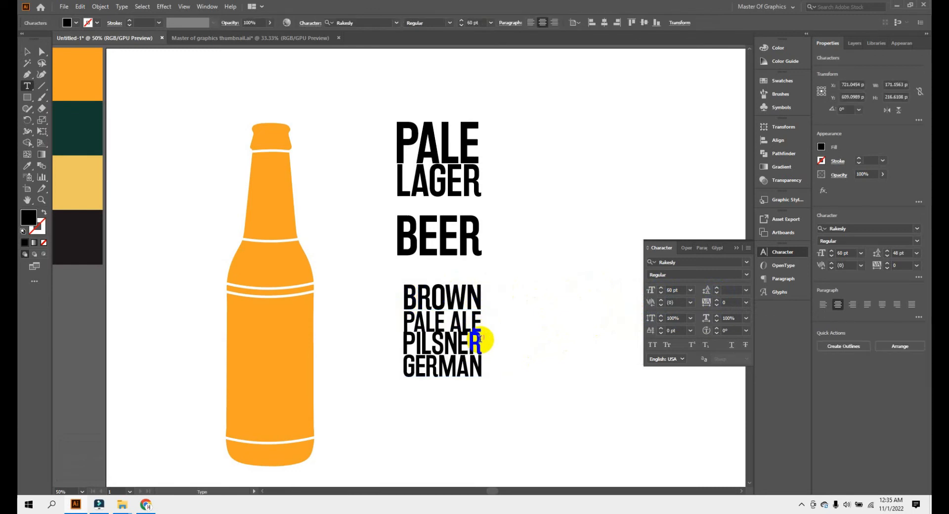
double_click(481, 340)
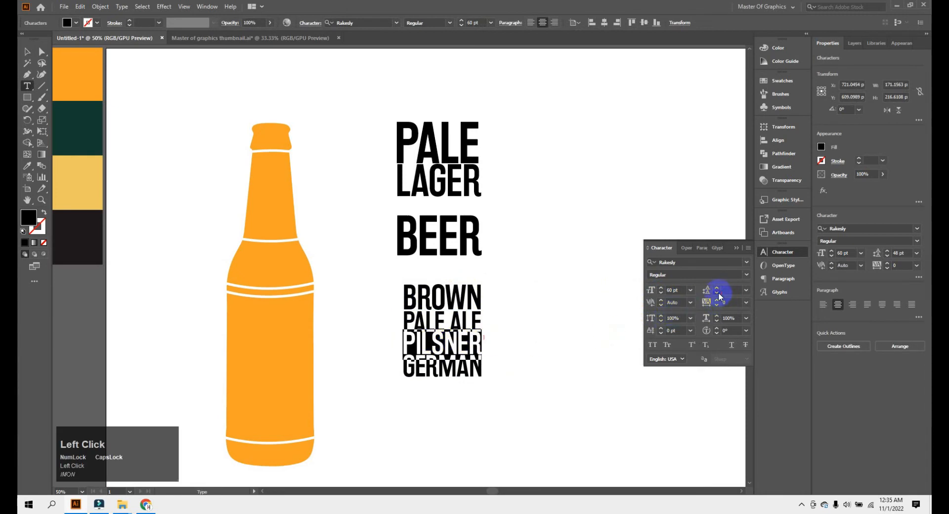
click(719, 292)
click(718, 292)
click(717, 286)
click(717, 287)
click(718, 286)
click(718, 287)
click(718, 286)
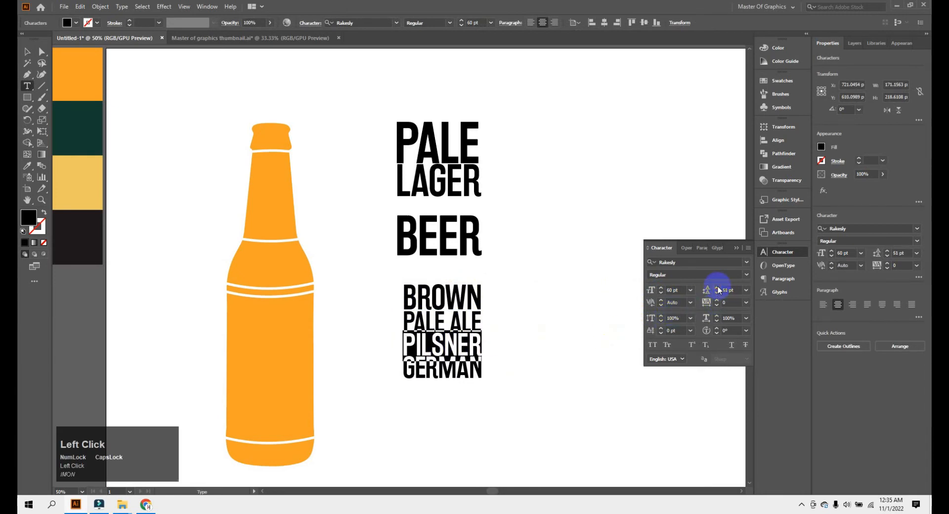
click(717, 293)
click(444, 373)
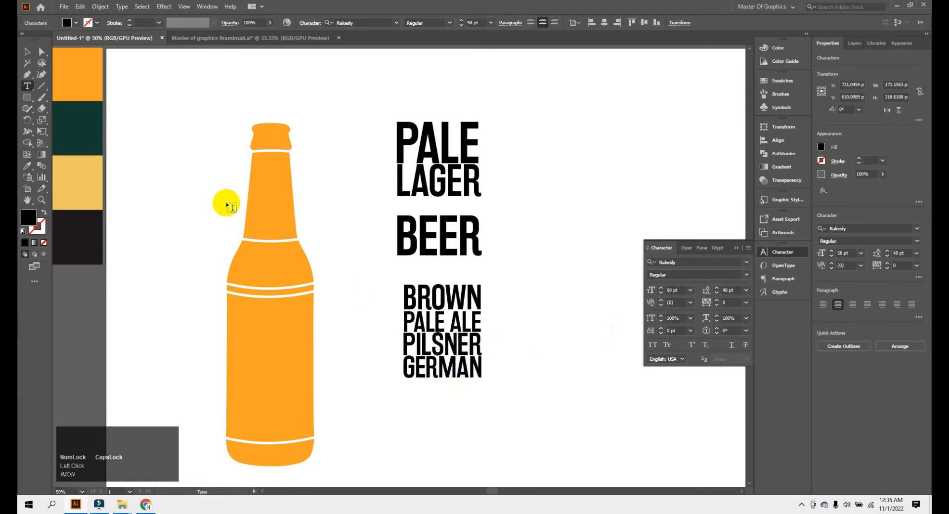
Move the BROWN, PALE ALE, PILSNER, GERMAN text block down and slightly left, away from BEER.
click(25, 50)
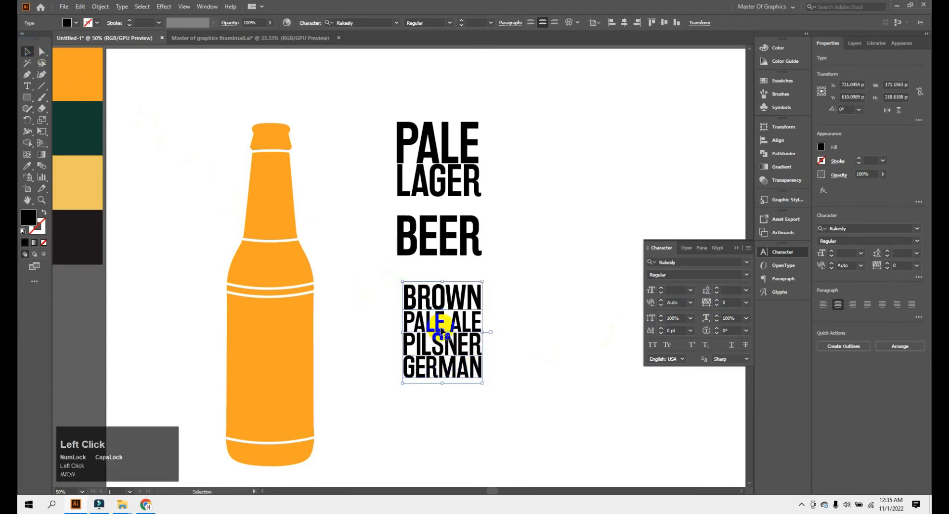
drag(438, 322, 427, 351)
click(434, 128)
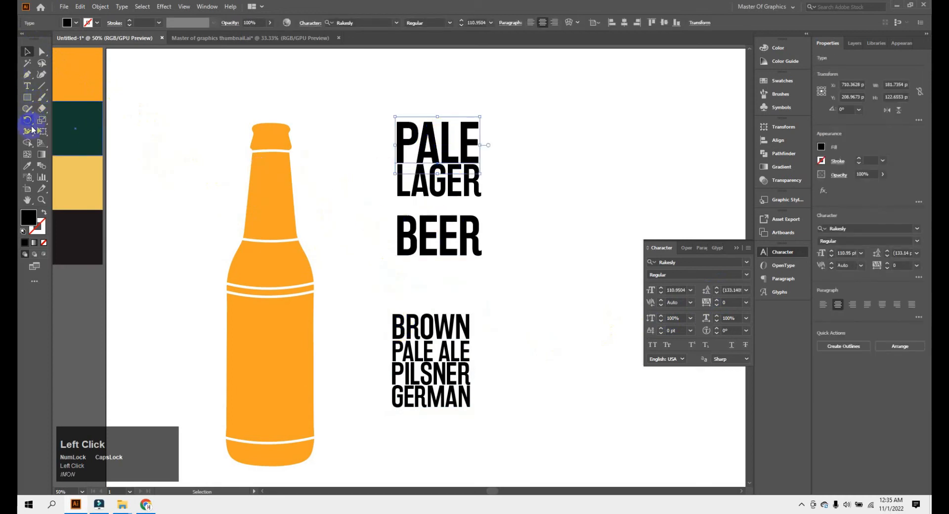
click(29, 166)
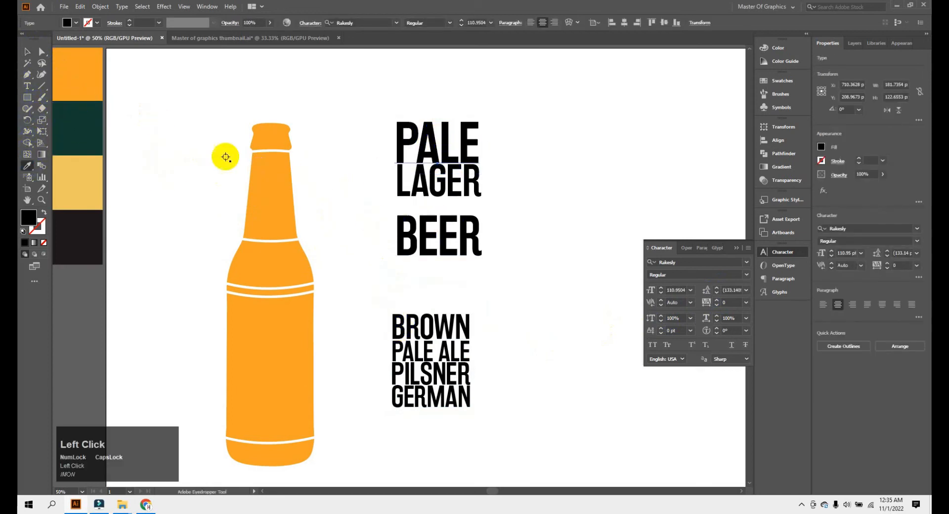
click(27, 51)
Convert all the beer words to outlines and ungroup them into separate letter shapes.
drag(403, 103, 491, 398)
right_click(439, 306)
click(486, 177)
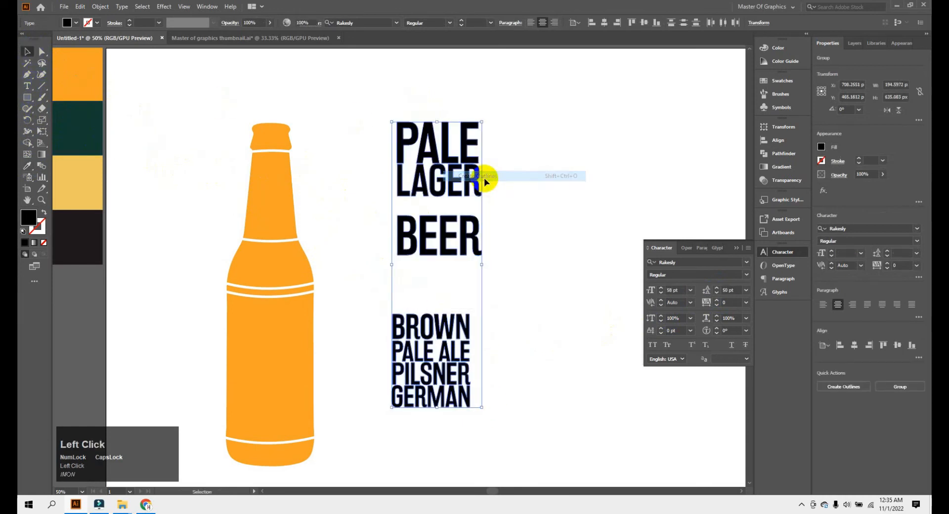
right_click(457, 182)
click(487, 265)
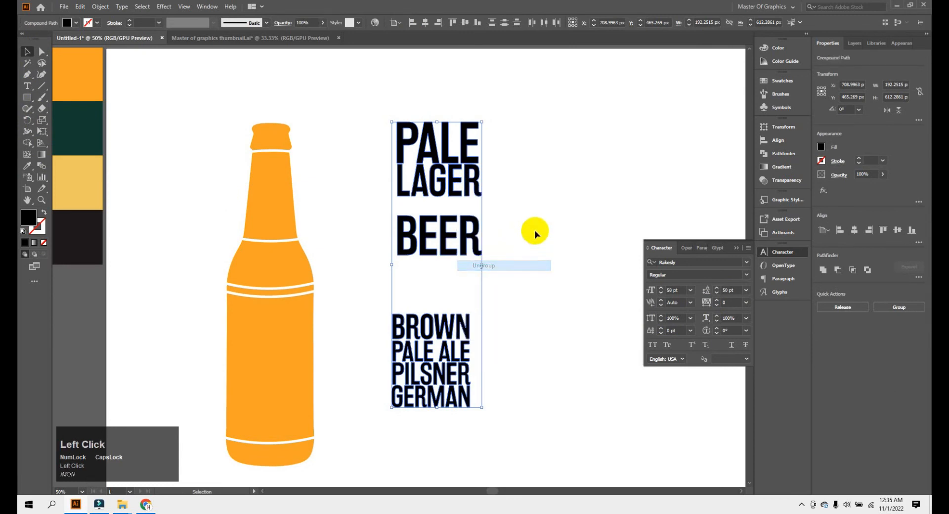
Fill the letters of the top word PALE with the orange palette color using the Eyedropper.
drag(373, 110, 504, 161)
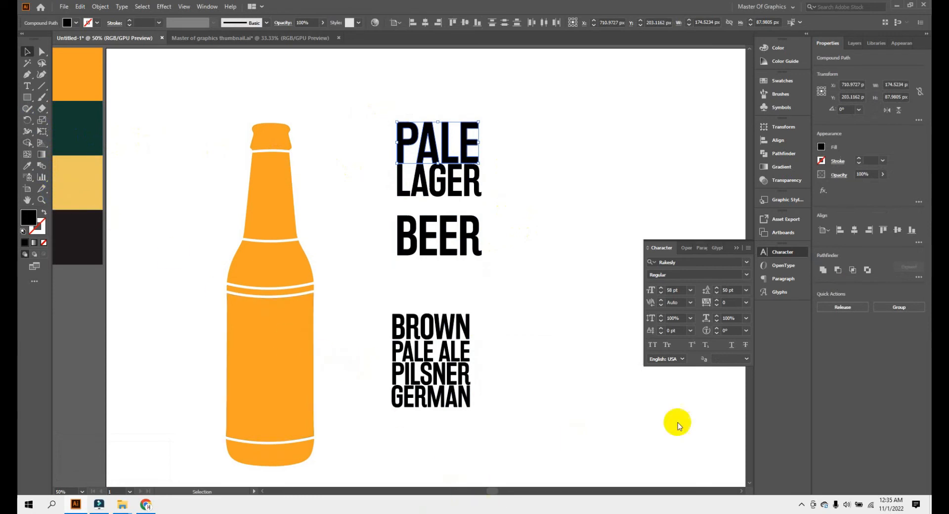
click(800, 505)
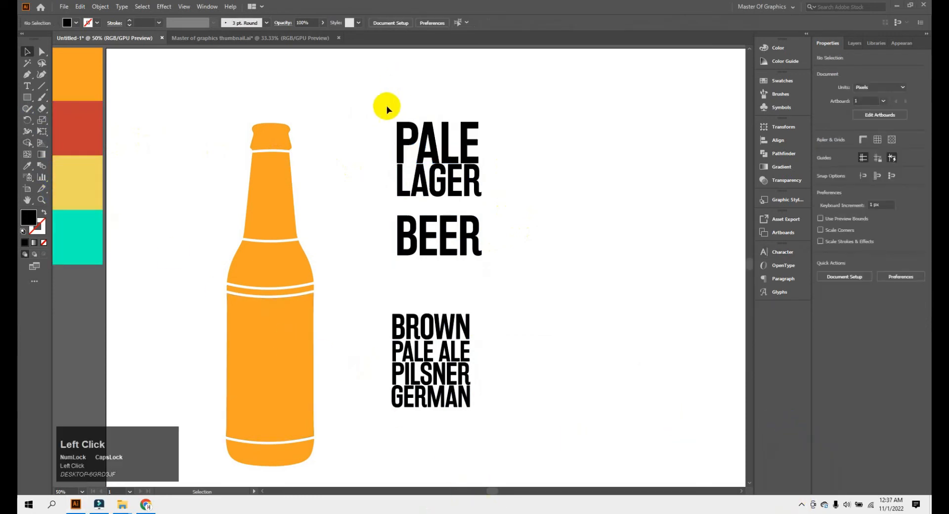
click(495, 151)
drag(388, 109, 505, 148)
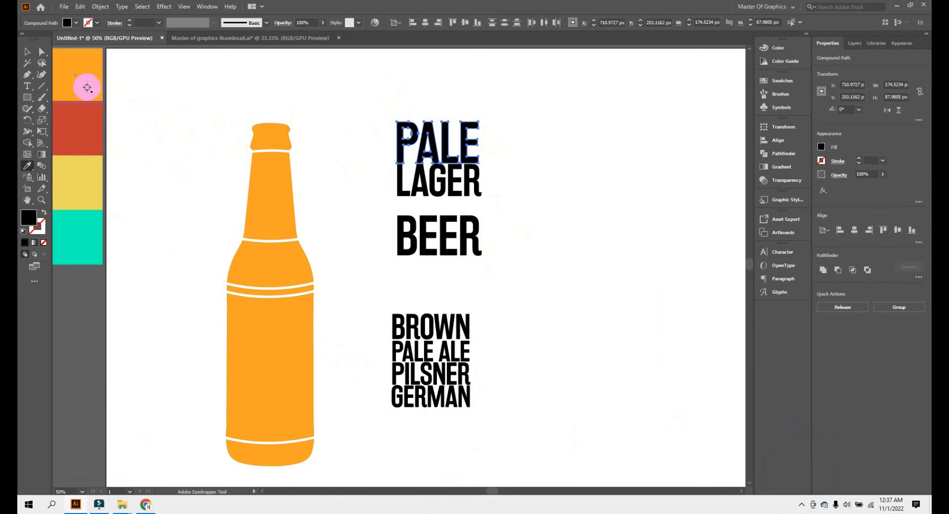
click(87, 88)
click(27, 52)
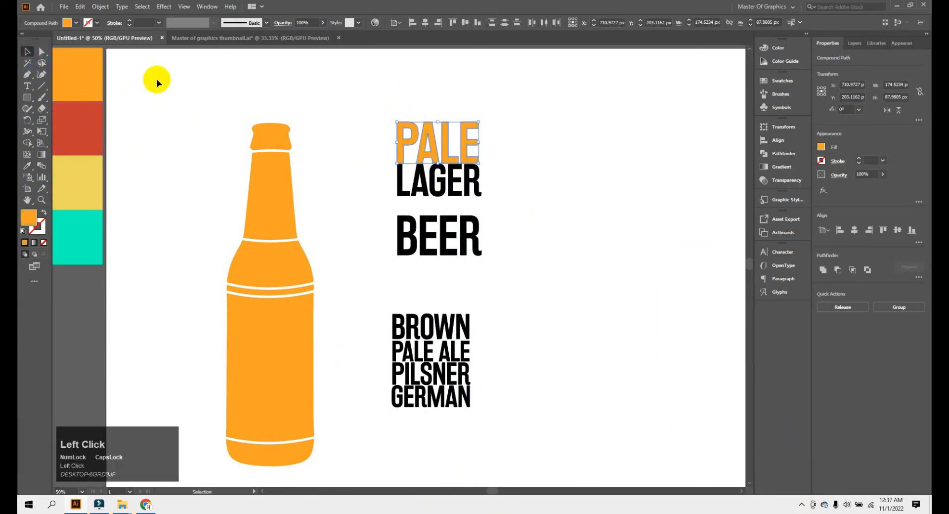
Fill the LAGER letters with the red palette color using the Eyedropper.
click(452, 184)
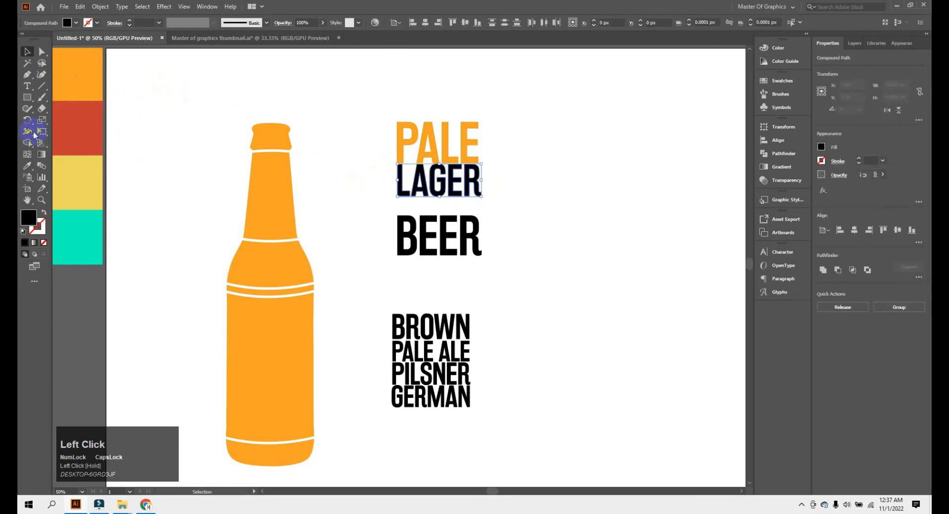
click(27, 165)
click(71, 131)
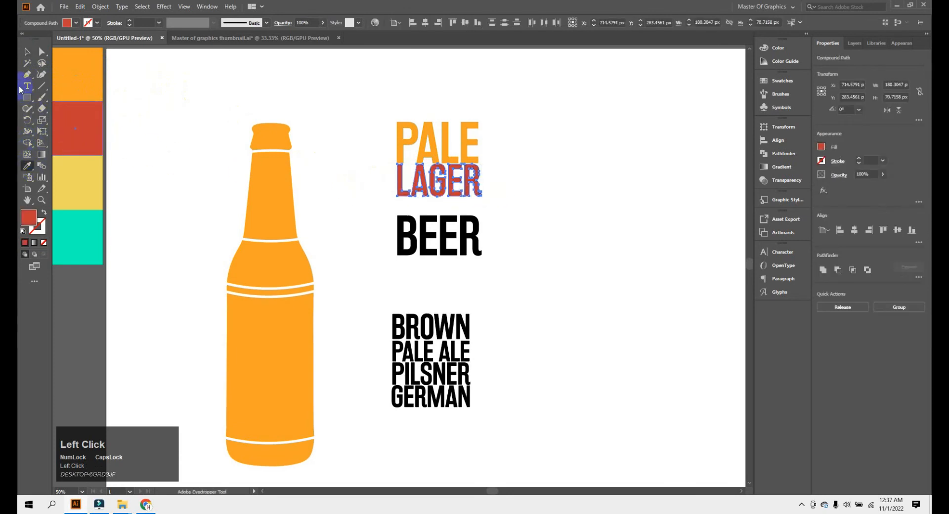
click(27, 51)
Recolor the BEER letters with the red palette color and deselect them.
click(381, 210)
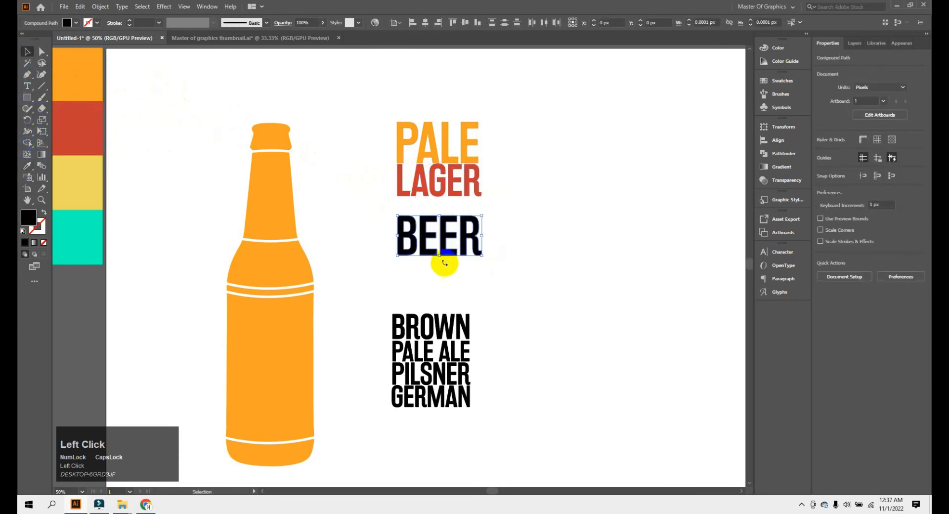
click(440, 250)
click(28, 165)
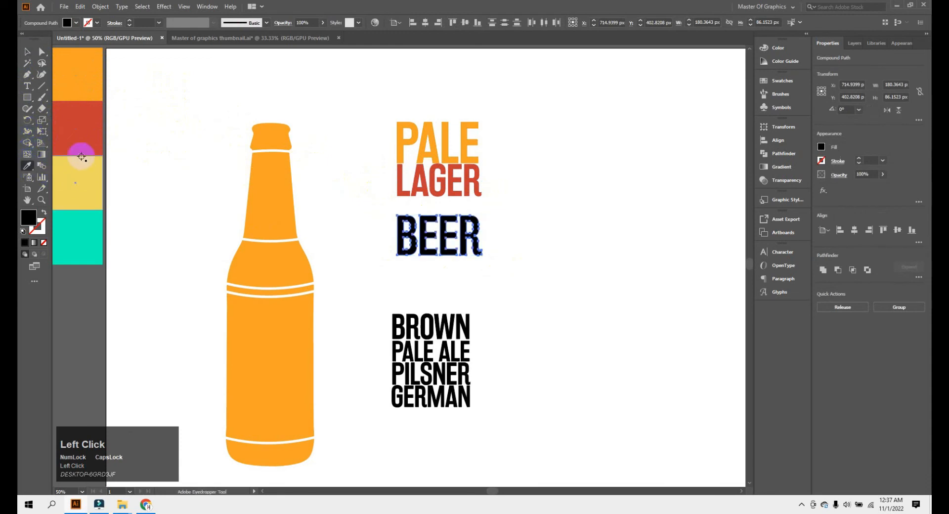
click(75, 129)
click(28, 51)
click(187, 89)
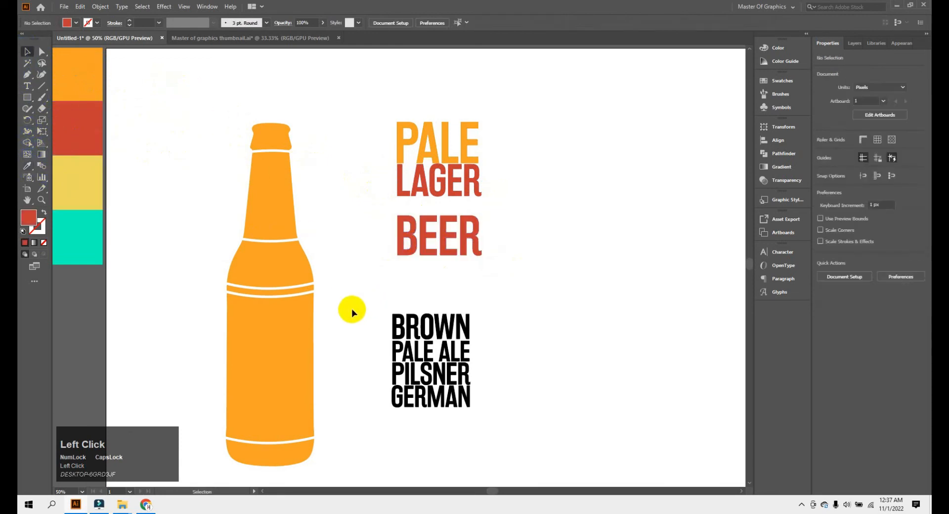
Select only the BROWN letters and fill them with the orange palette color.
drag(384, 306, 514, 445)
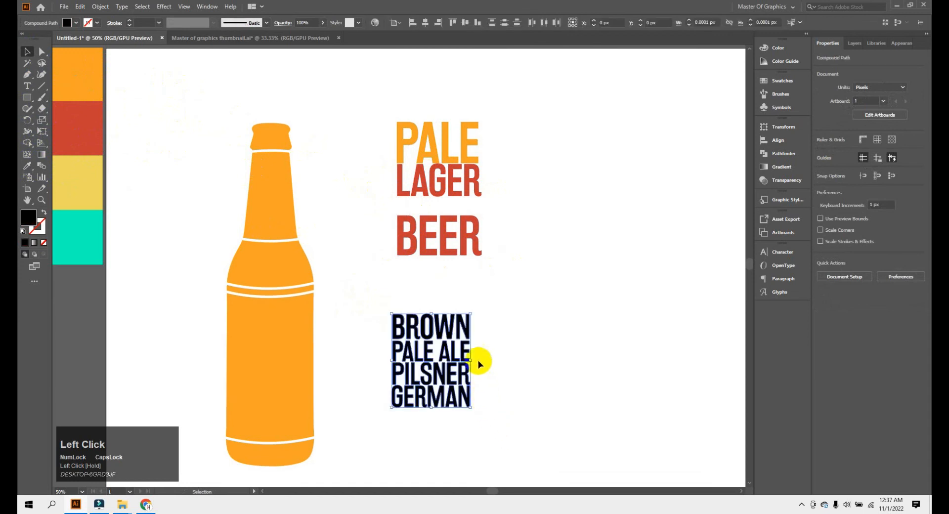
click(478, 364)
click(449, 326)
click(470, 323)
drag(469, 323, 378, 327)
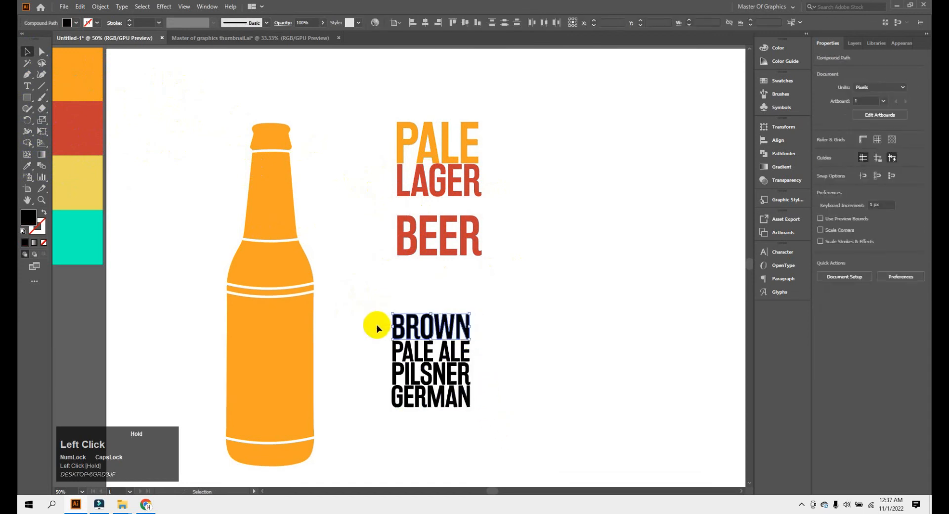
click(25, 167)
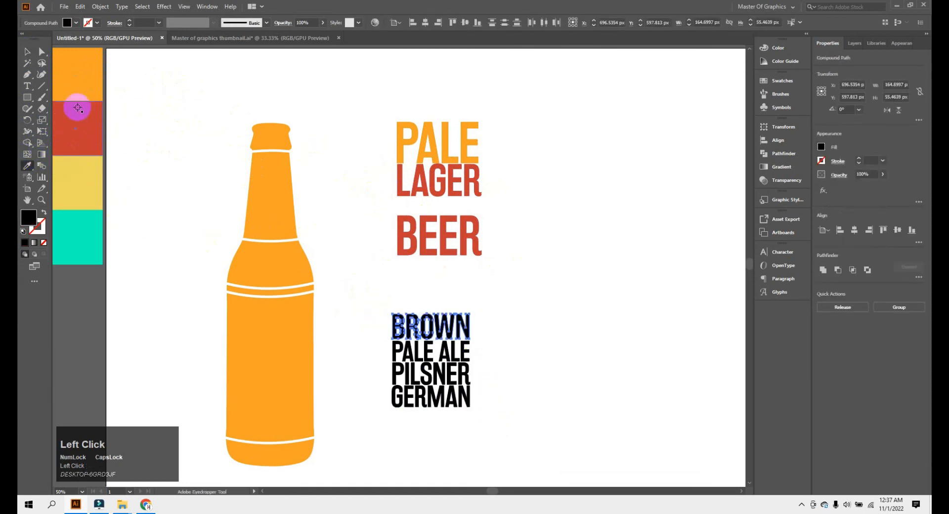
click(87, 80)
click(27, 53)
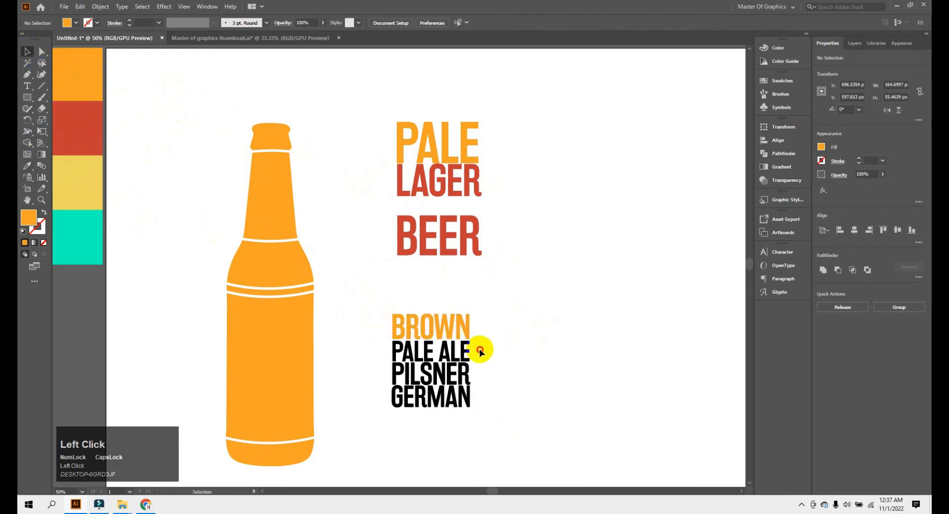
Fill the PALE ALE letters with the pale yellow palette color.
drag(479, 347, 373, 354)
click(28, 166)
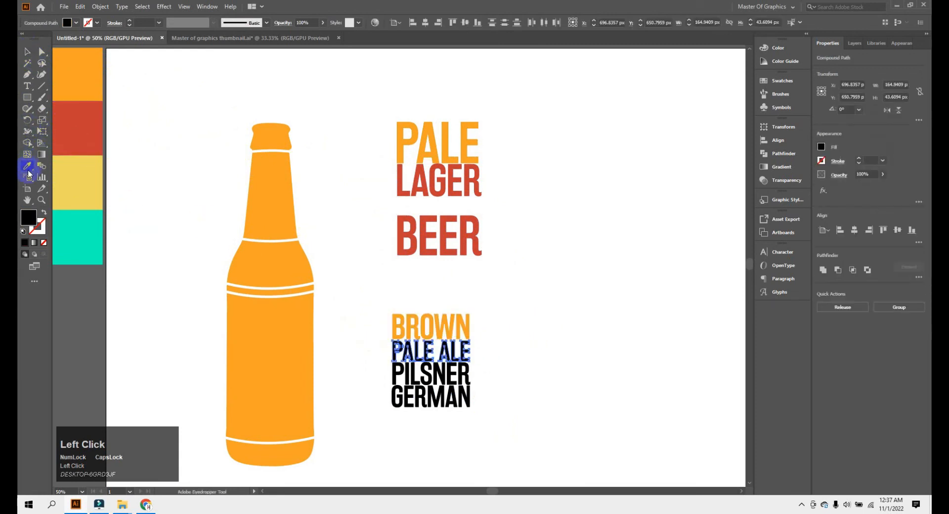
click(75, 182)
click(27, 52)
click(491, 319)
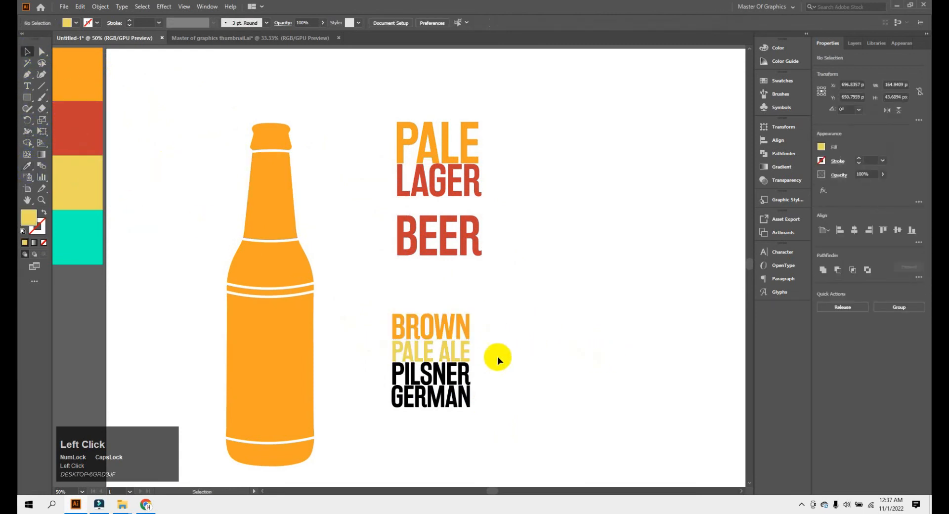
Fill the PILSNER letters with the turquoise palette color.
click(422, 375)
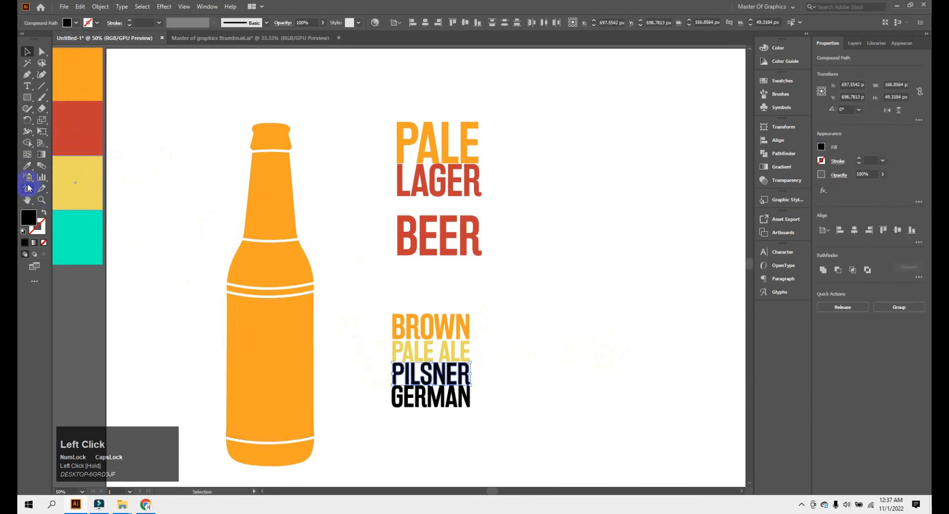
click(27, 166)
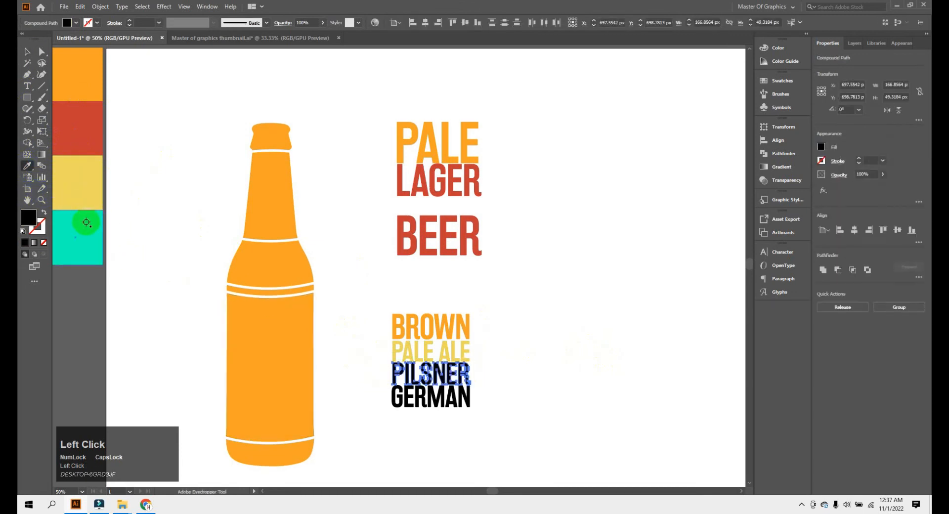
click(86, 222)
click(26, 51)
Sample the red palette color onto the GERMAN letters and clear the selection.
click(464, 399)
drag(498, 398, 391, 409)
click(27, 166)
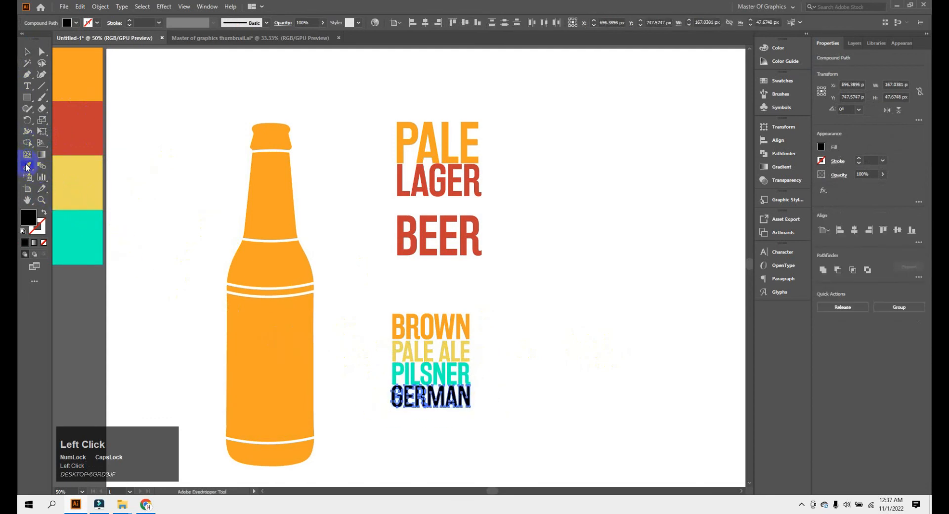
click(69, 127)
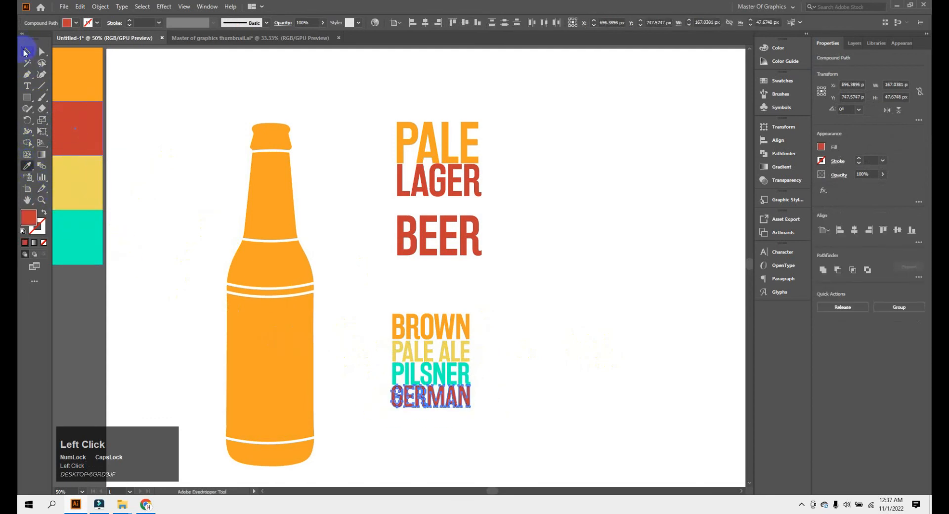
click(27, 52)
click(420, 309)
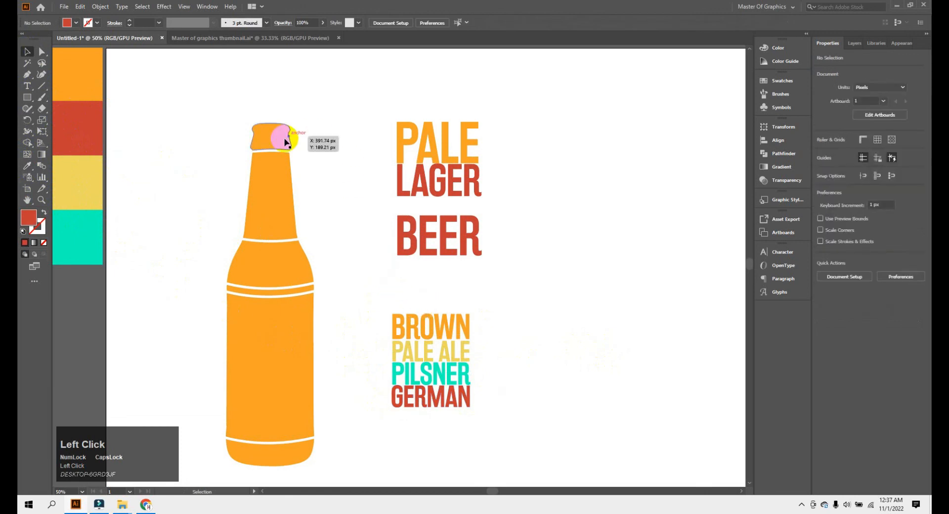
Select all sections of the bottle and bring them to the front of the stacking order.
drag(205, 119, 347, 460)
right_click(278, 328)
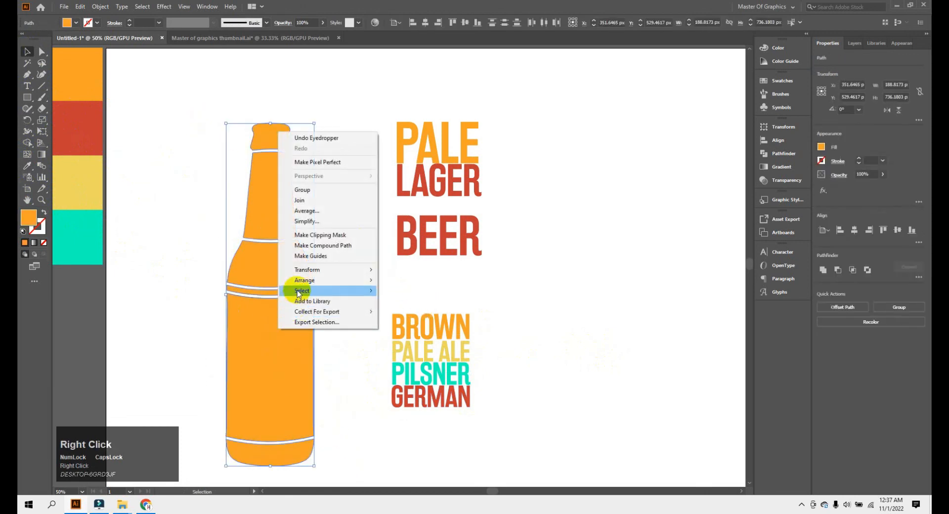
mouse_move(371, 280)
click(409, 282)
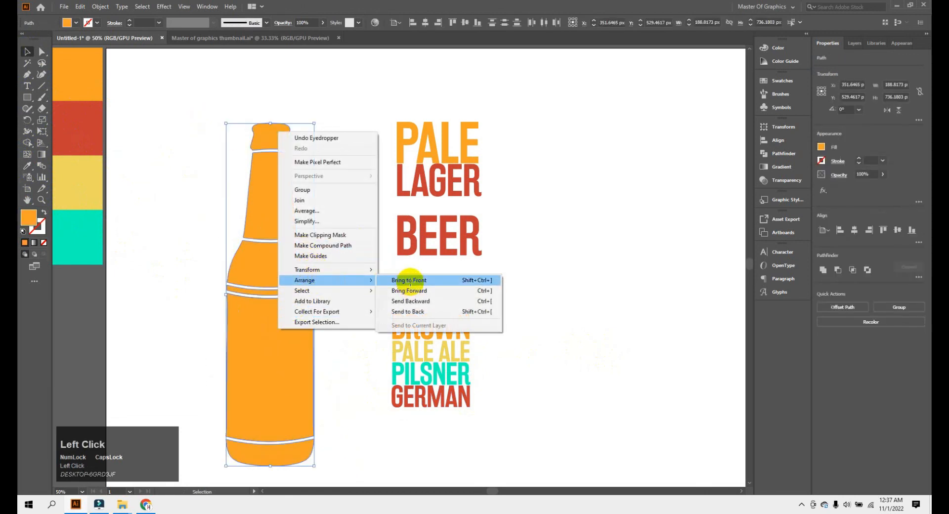
Warp the PALE LAGER lettering into the bottle's neck section with Envelope Distort, Make with Top Object.
click(255, 165)
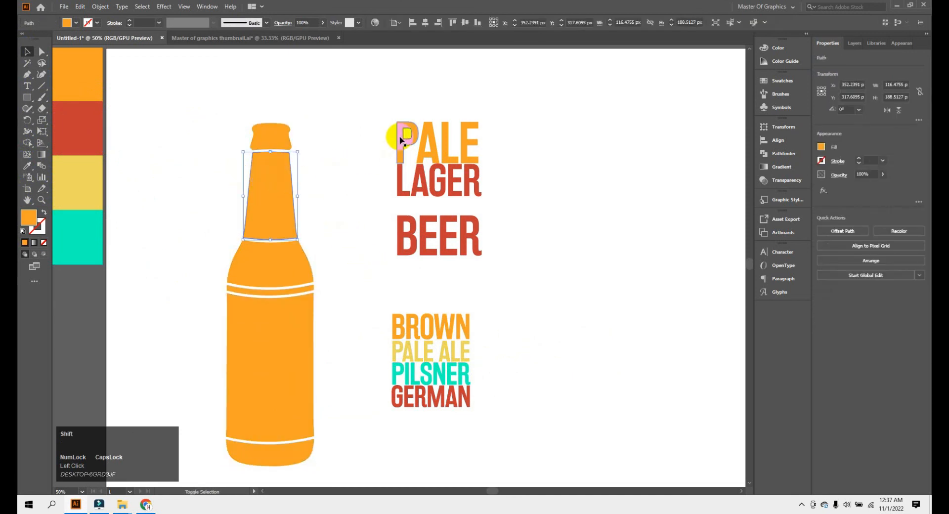
shift+click(462, 186)
click(100, 6)
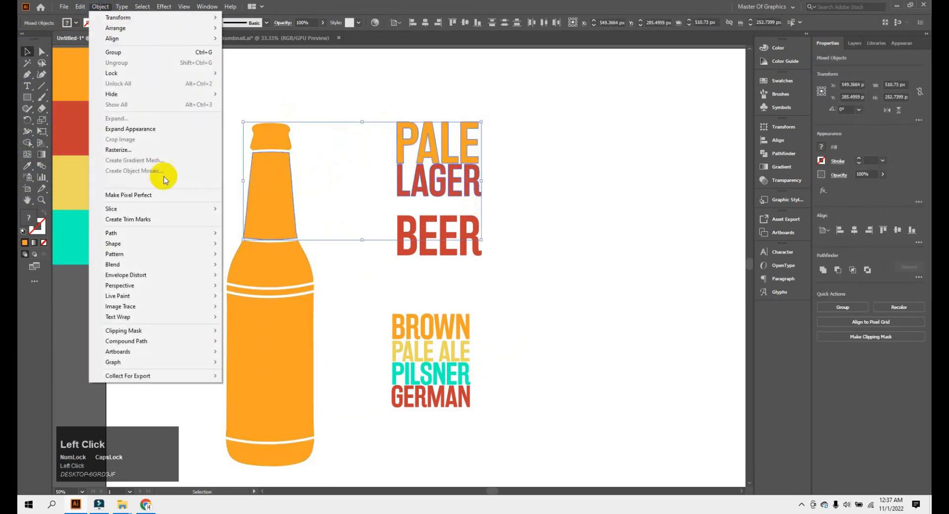
mouse_move(170, 274)
click(313, 297)
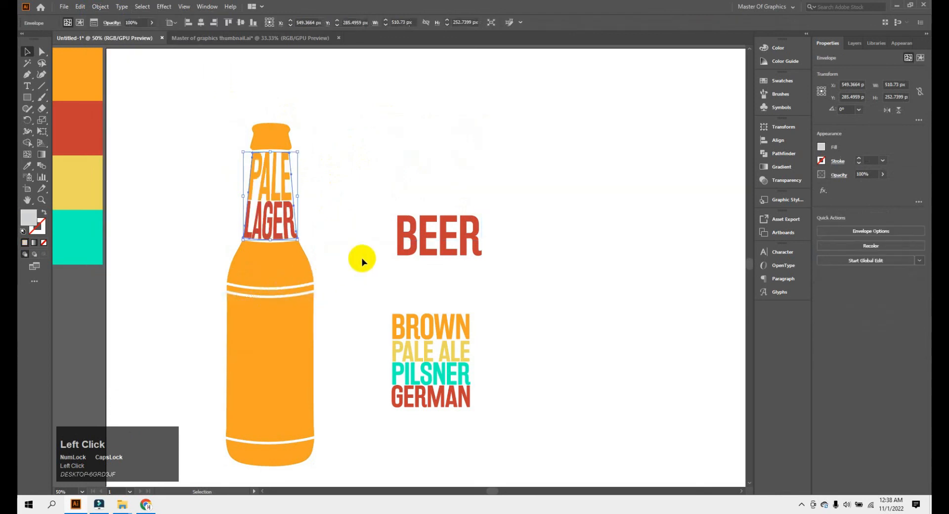
Warp the red BEER lettering into the bottle's shoulder section with Envelope Distort, Make with Top Object, and clear the selection.
click(381, 195)
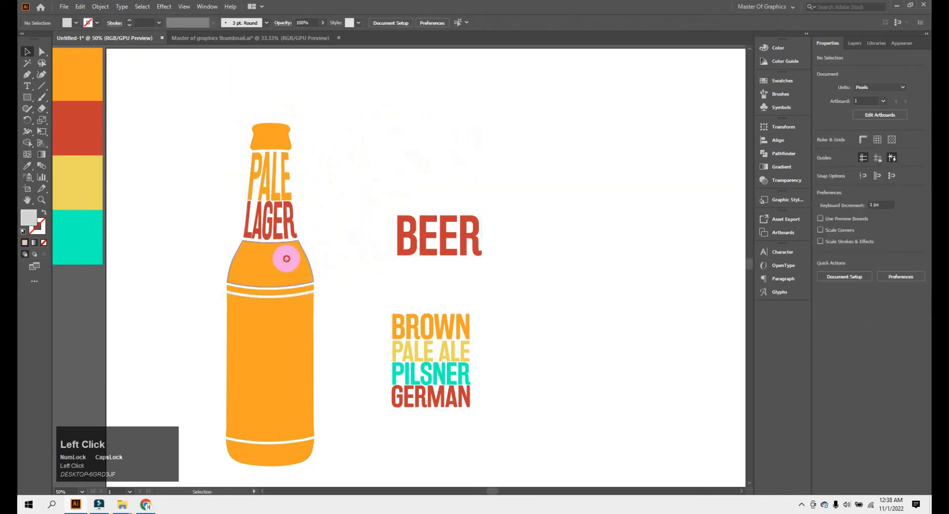
click(286, 259)
shift+click(423, 237)
click(380, 194)
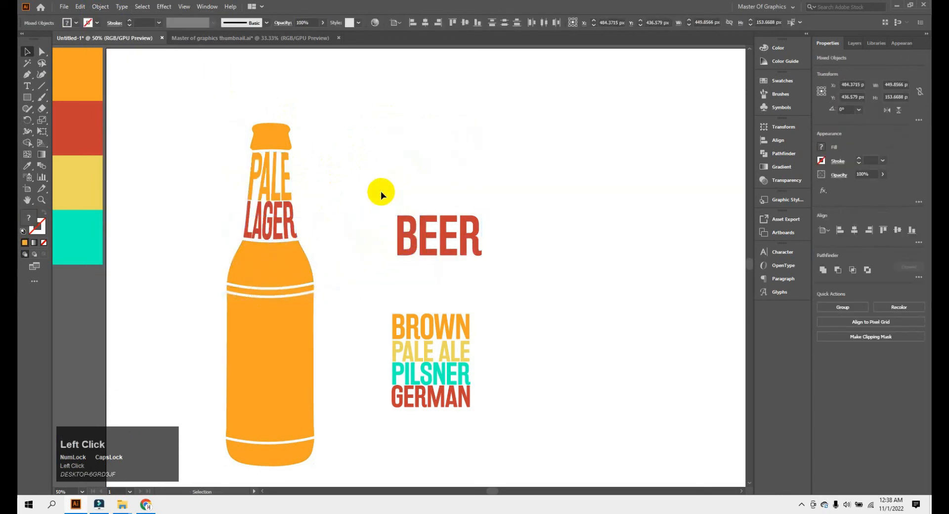
click(460, 247)
shift+click(269, 269)
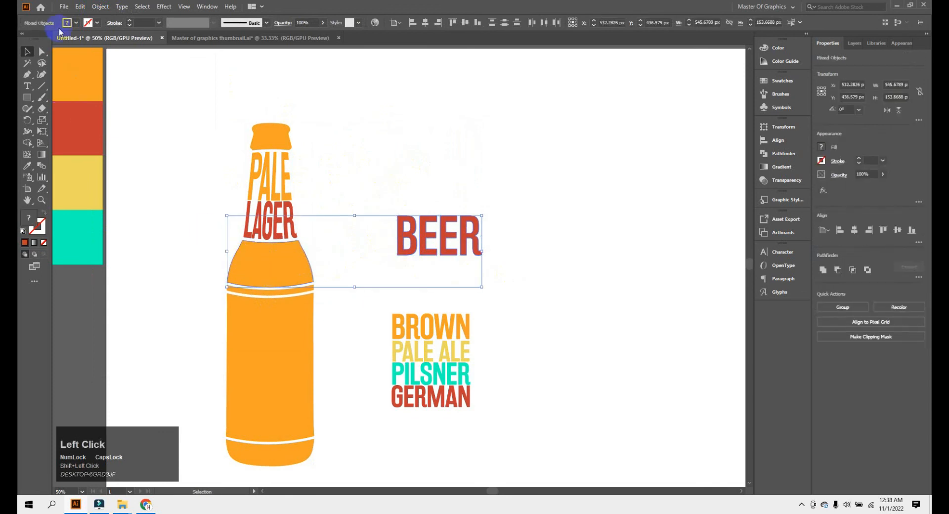
click(95, 7)
mouse_move(189, 275)
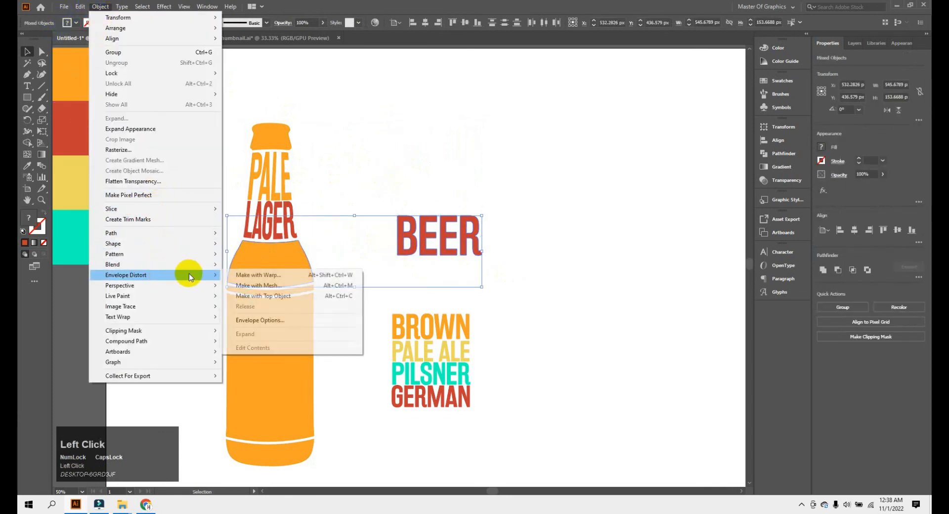
click(268, 301)
click(447, 256)
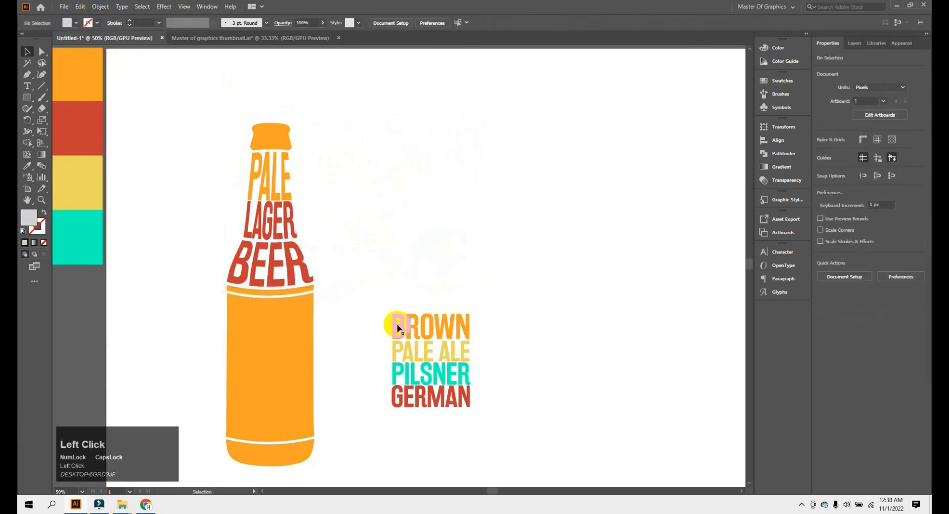
Warp the stacked BROWN, PALE ALE, PILSNER and GERMAN words into the bottle's large body section with Envelope Distort, Make with Top Object.
drag(392, 306, 474, 438)
shift+click(269, 372)
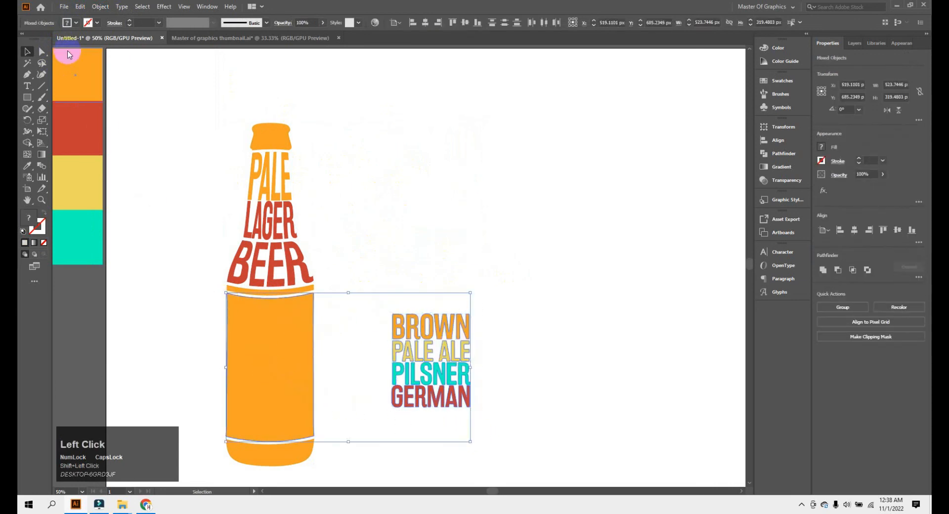
click(92, 7)
mouse_move(162, 277)
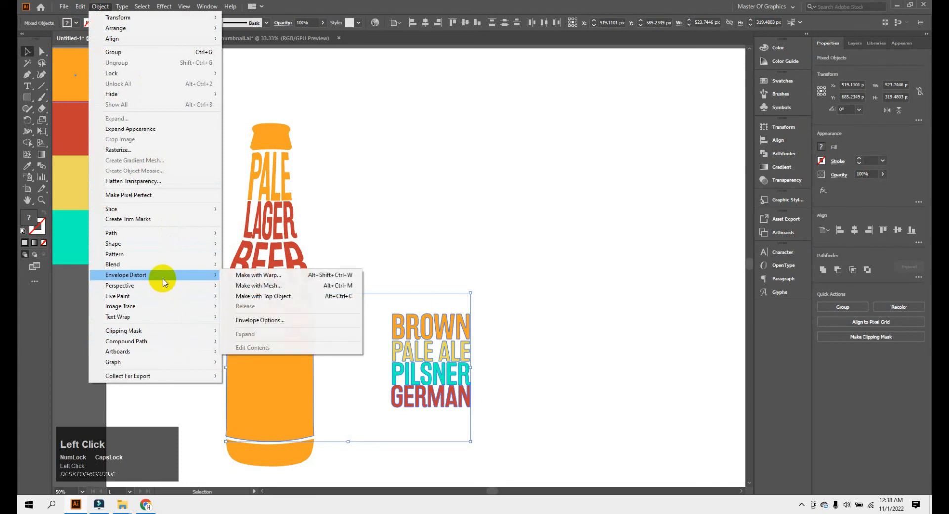
click(316, 296)
click(385, 298)
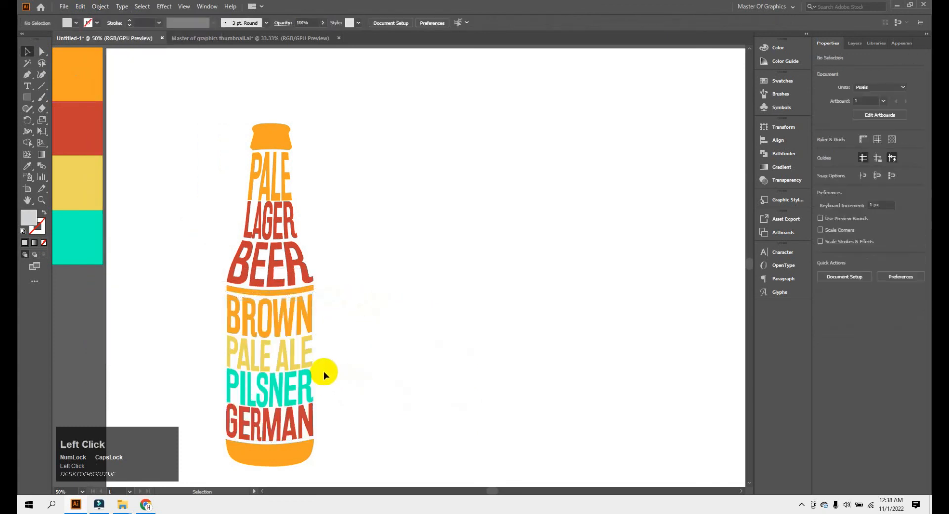
Move the whole bottle toward the artboard's center and recolor its cap and base sections with the turquoise palette color.
drag(210, 111, 380, 483)
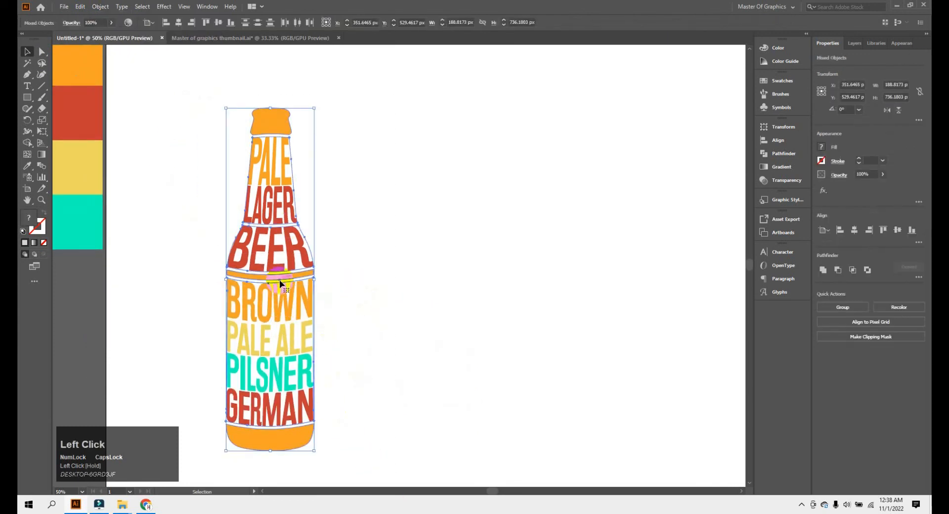
drag(280, 277, 457, 263)
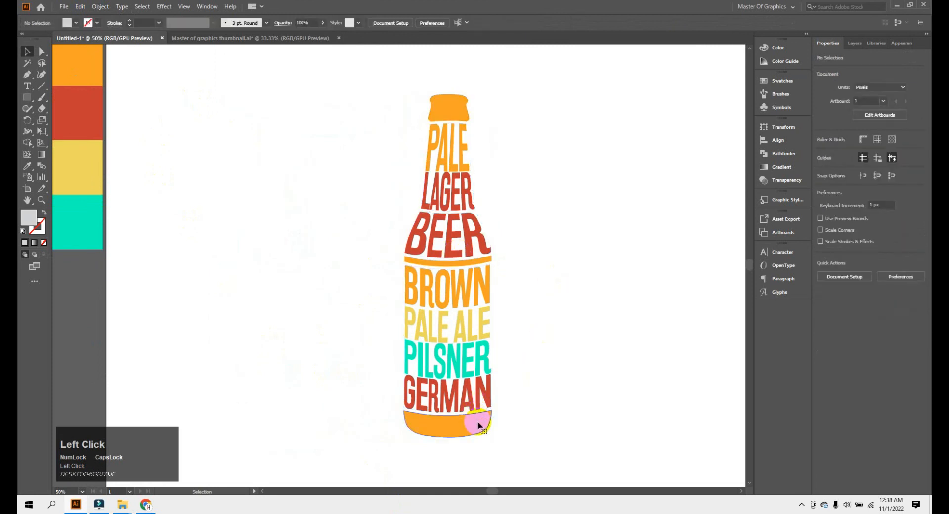
click(476, 419)
shift+click(428, 142)
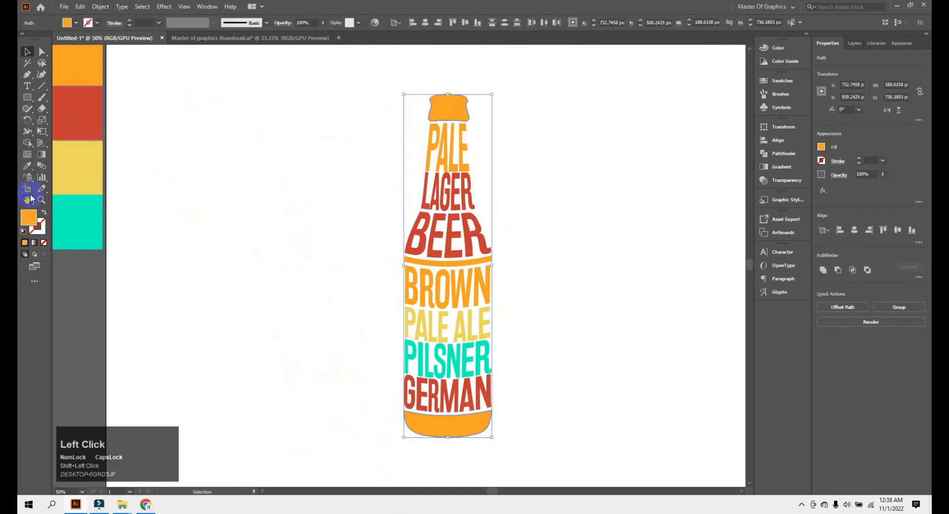
click(27, 166)
click(96, 212)
key(v)
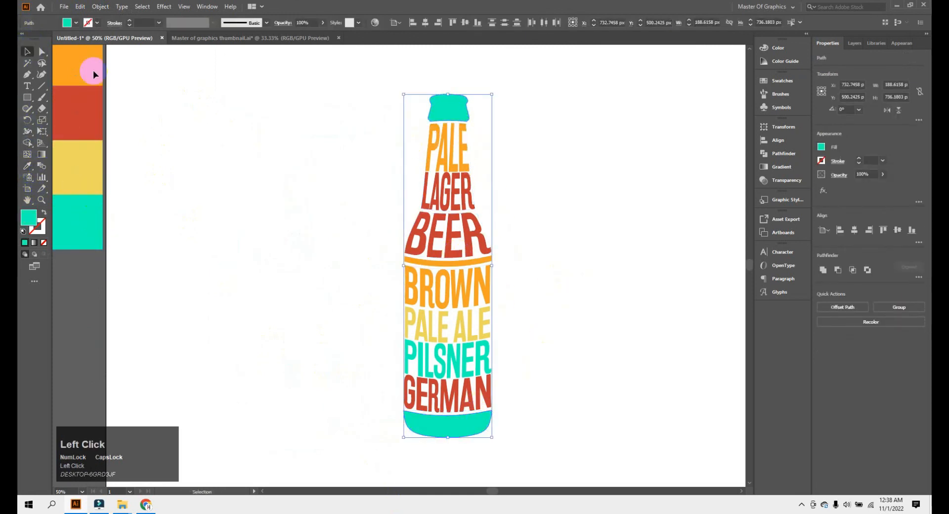
click(268, 150)
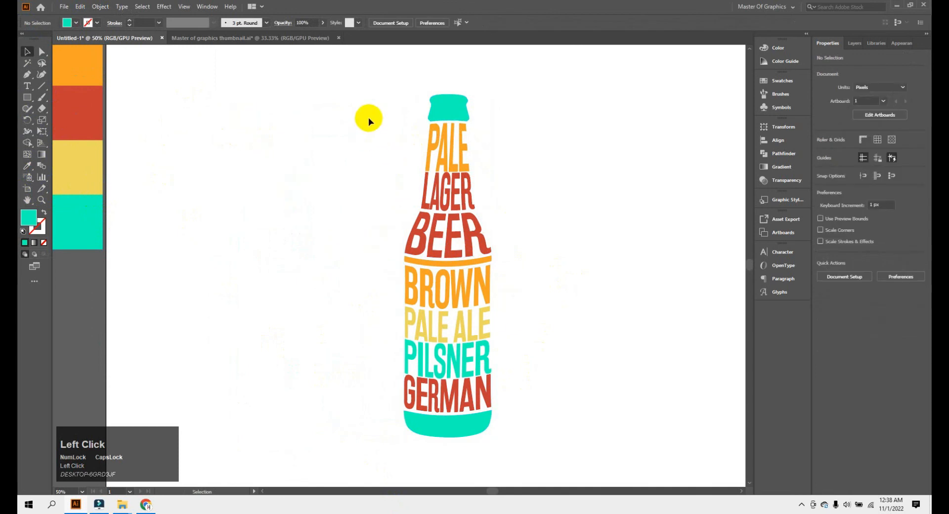
drag(369, 117, 599, 418)
click(584, 336)
key(space)
drag(581, 230, 506, 236)
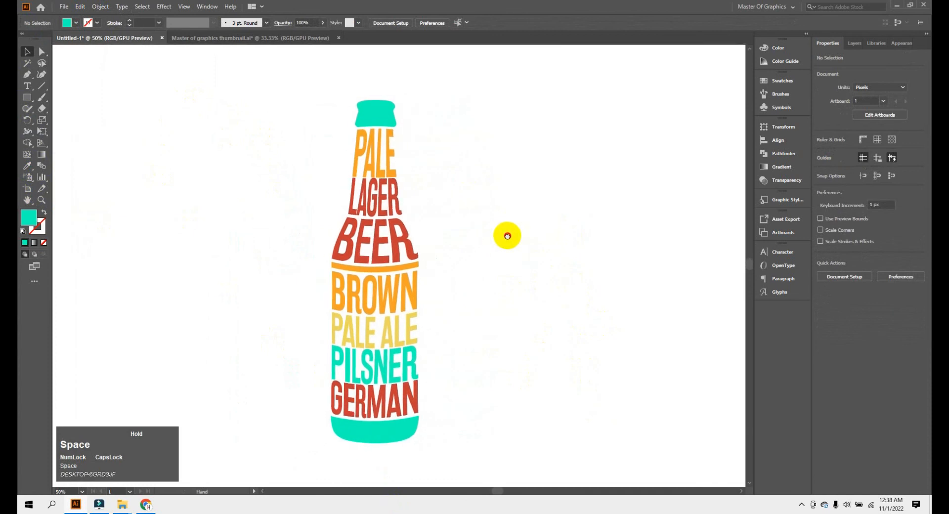